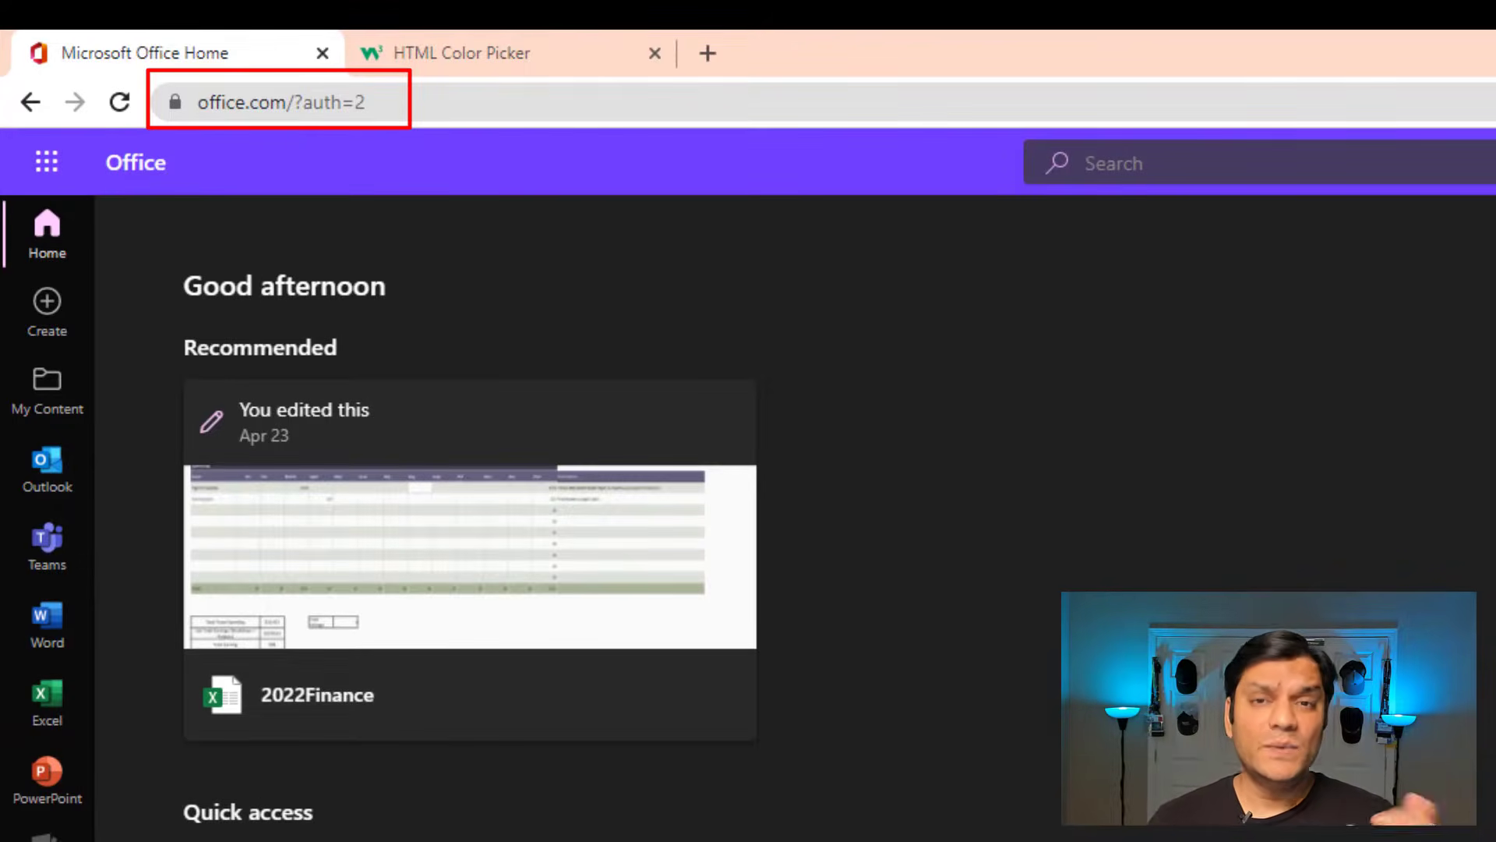
Open Microsoft Forms from the Office home page and show the complete list of my forms
left_click(47, 168)
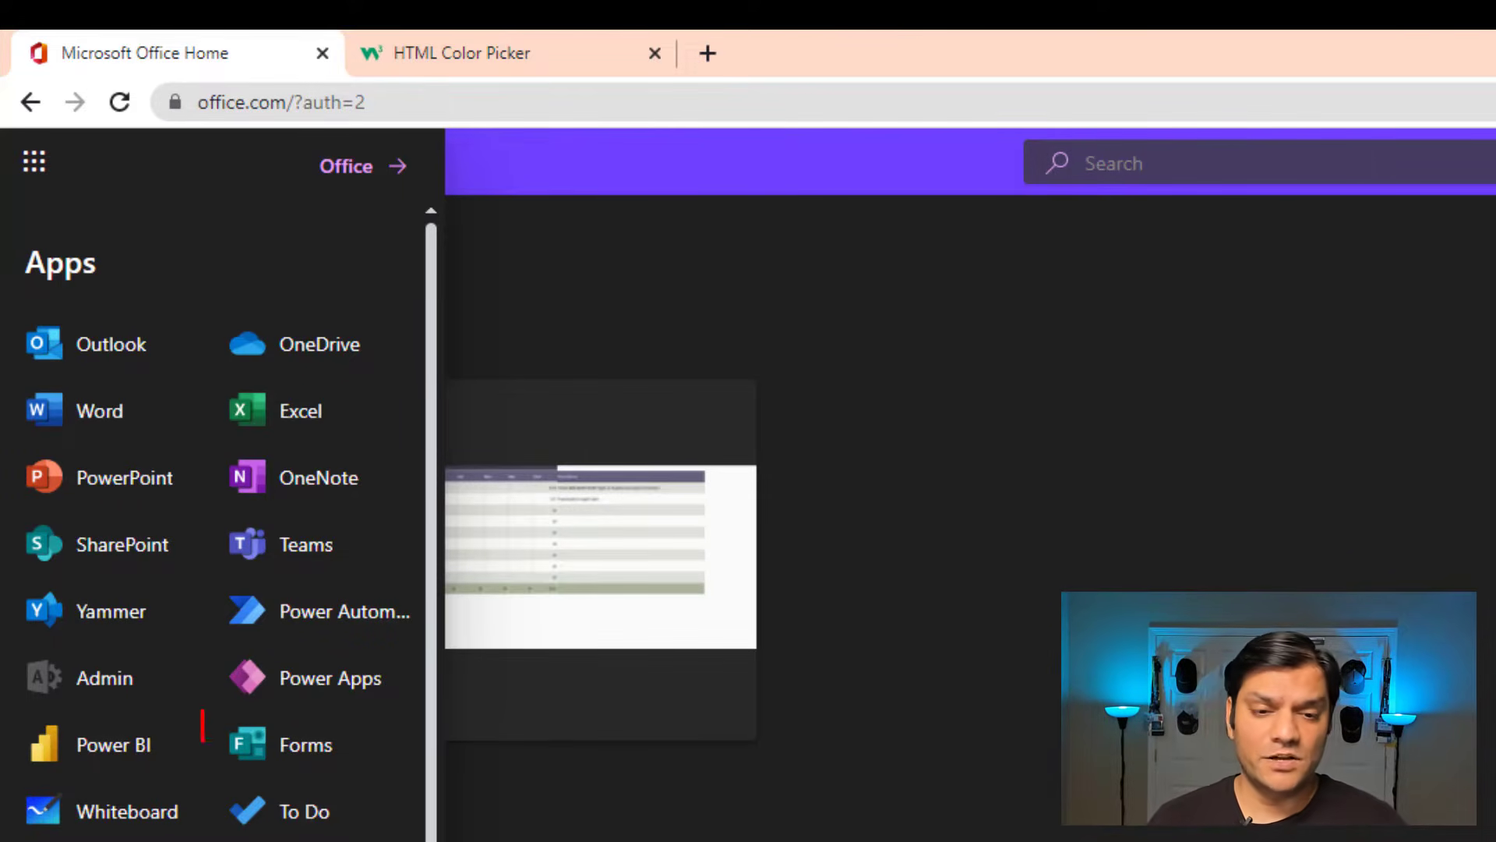
left_click(284, 757)
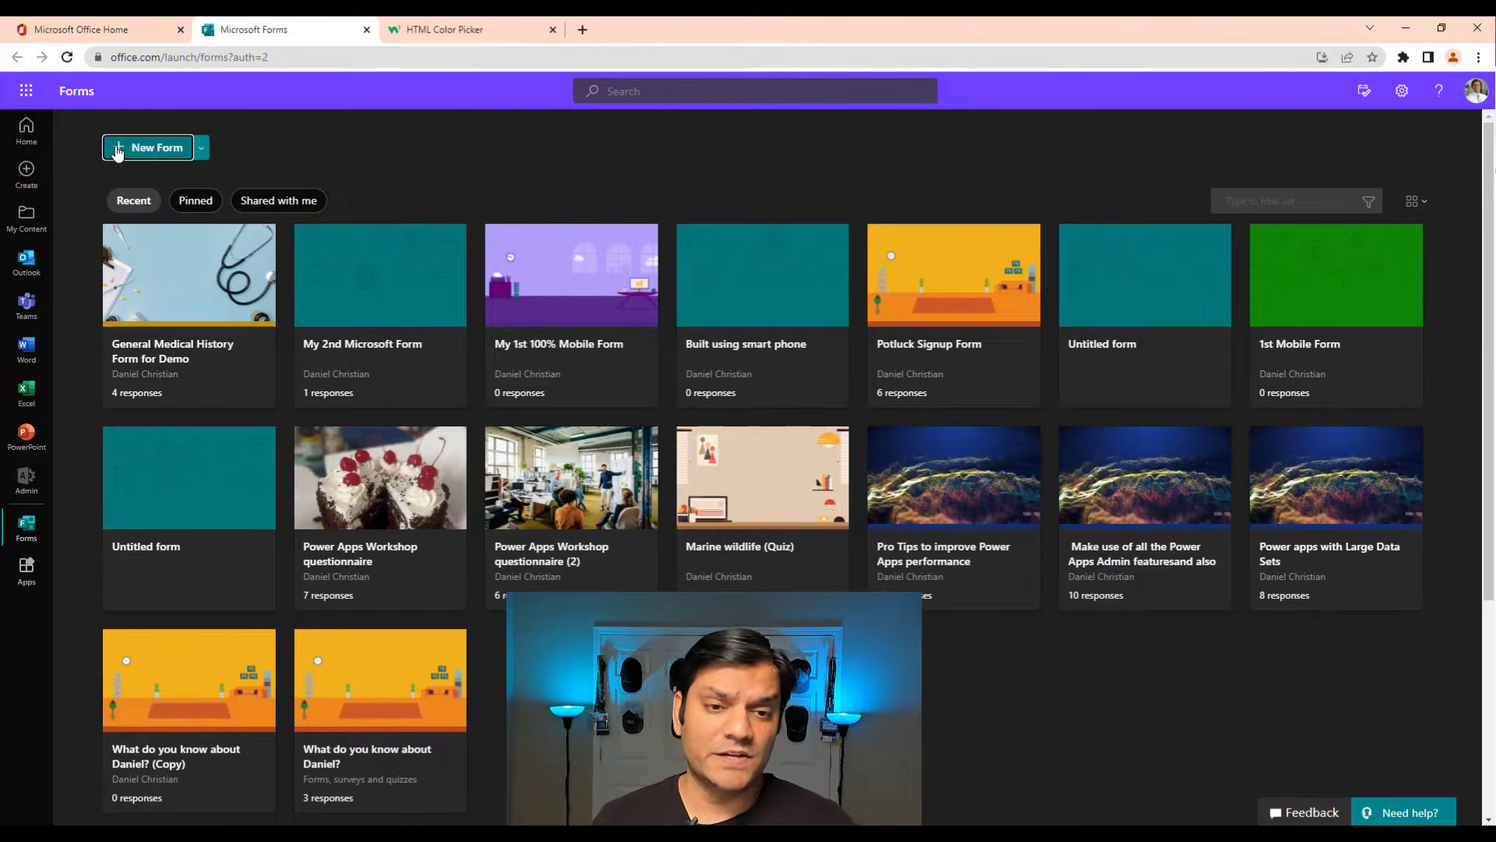
left_click(201, 156)
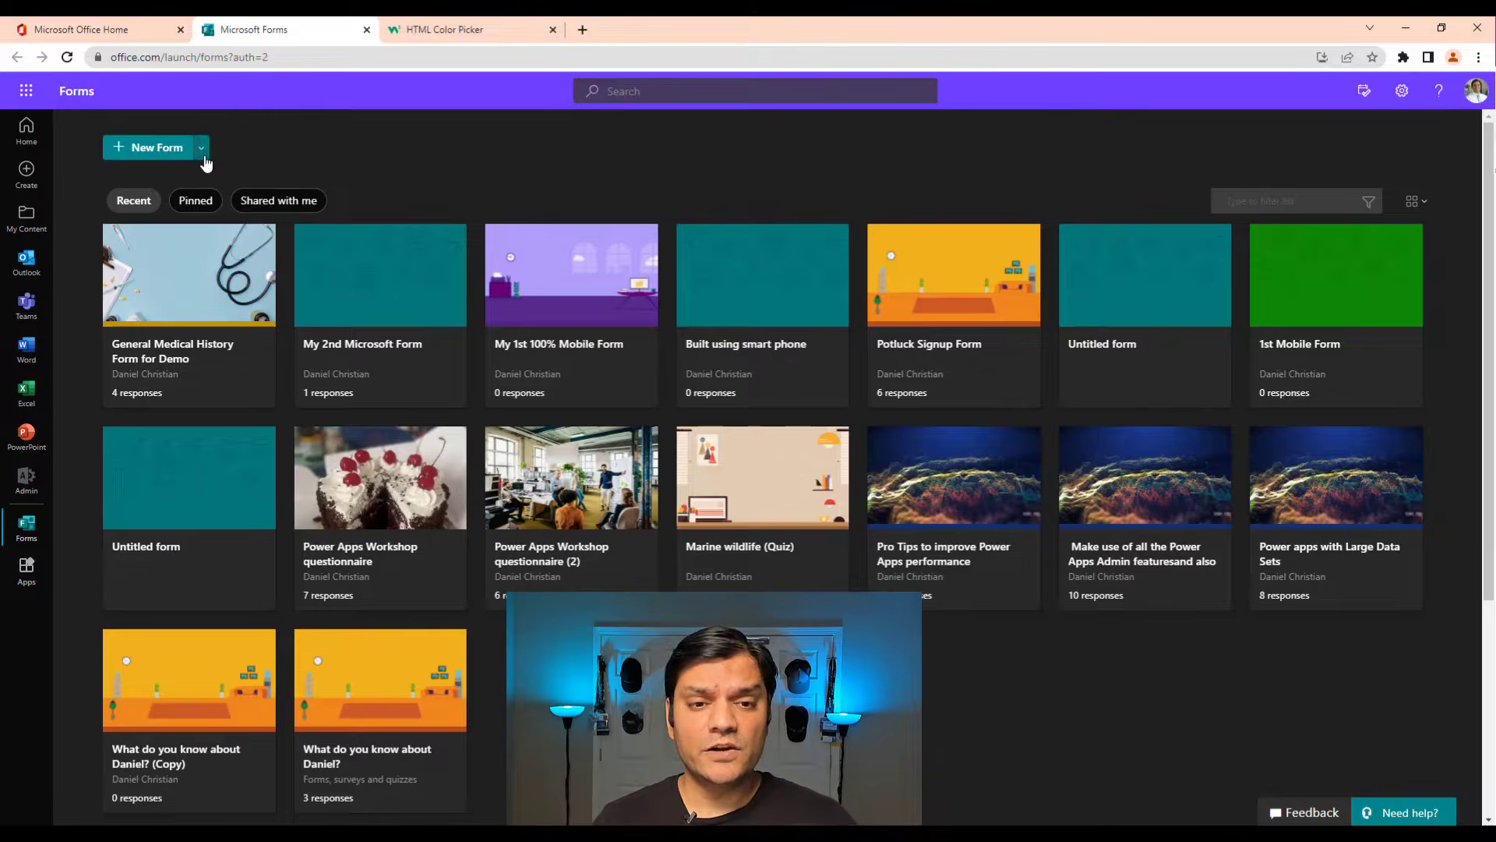
left_click(351, 154)
scroll(714, 663, "down", 1)
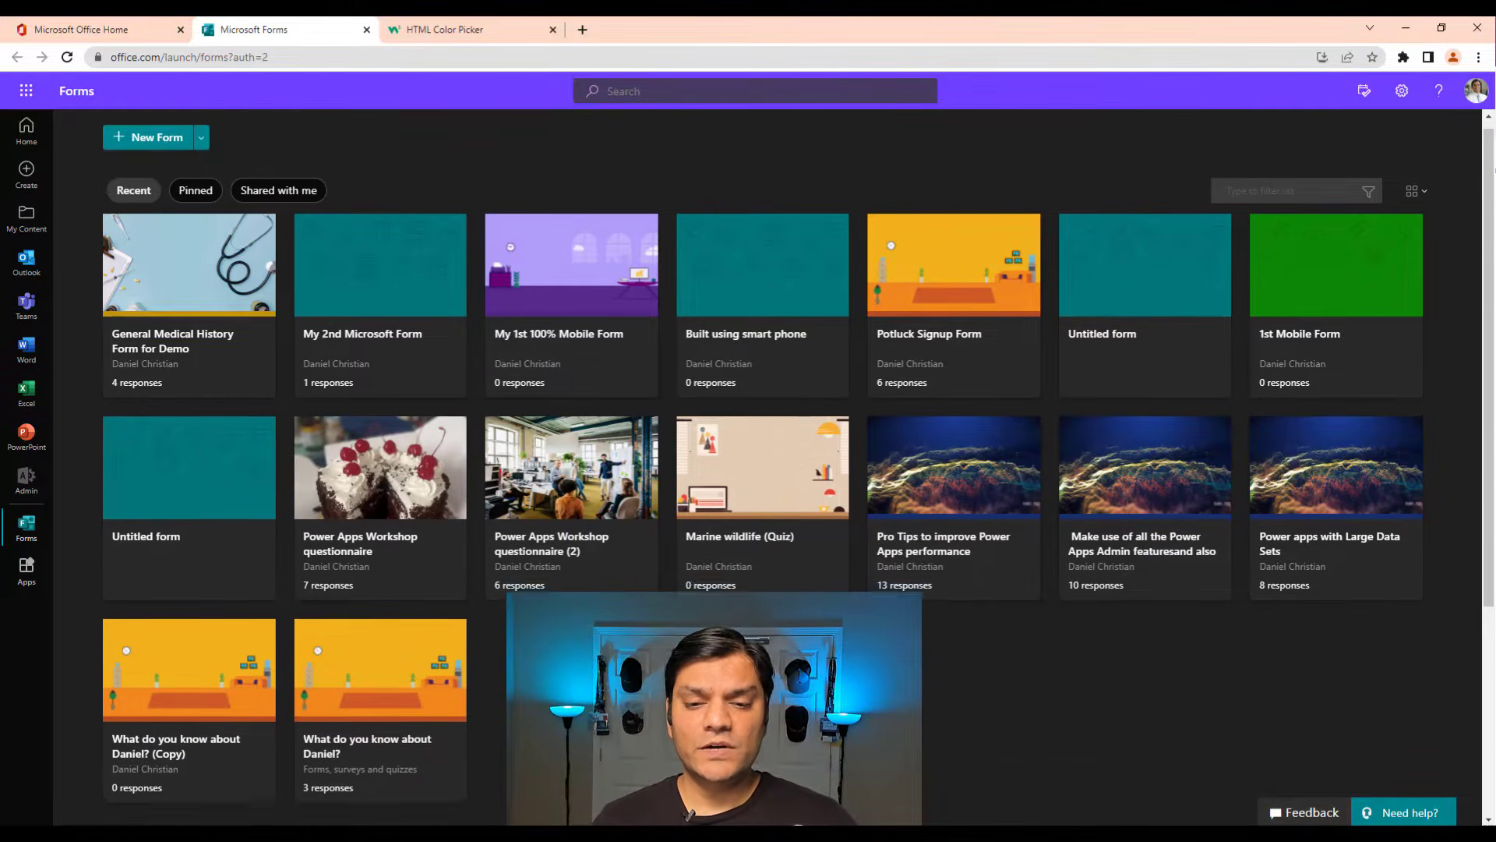
scroll(569, 511, "down", 3)
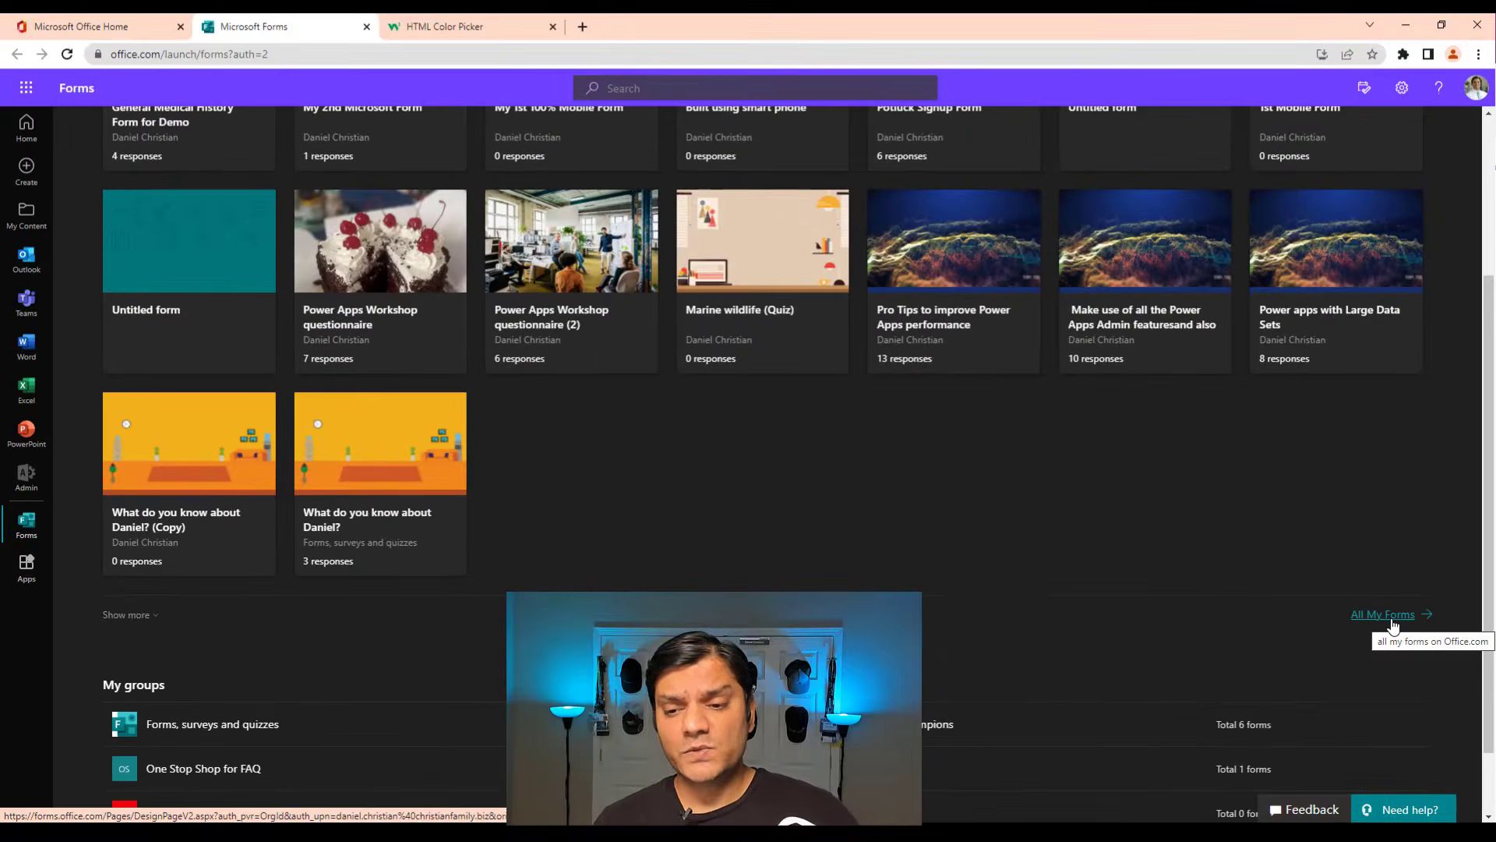
left_click(1392, 621)
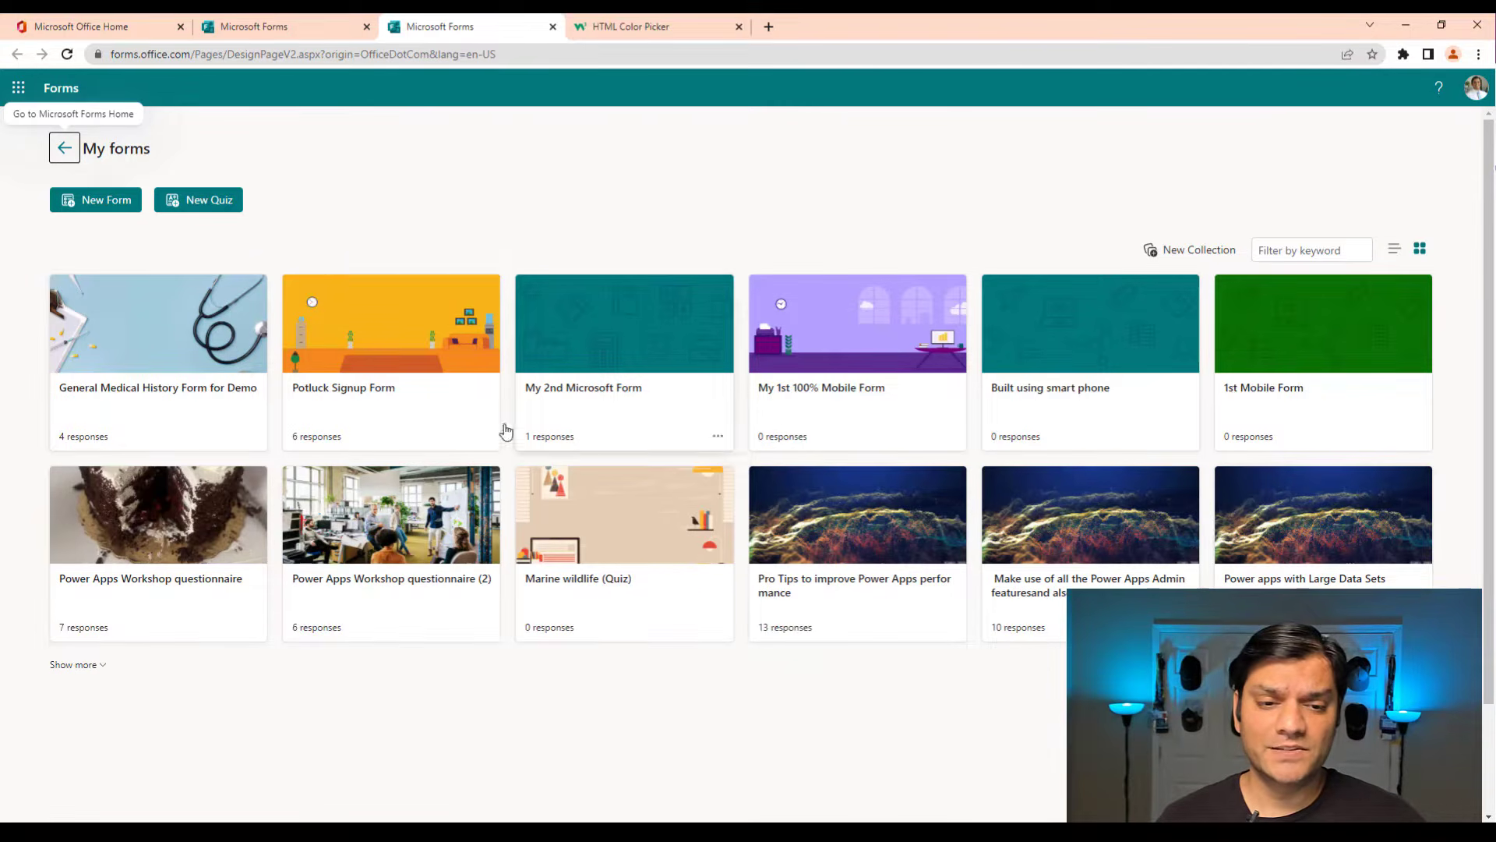
Open the General Medical History Form for Demo and look through its Section 1 questions
left_click(202, 400)
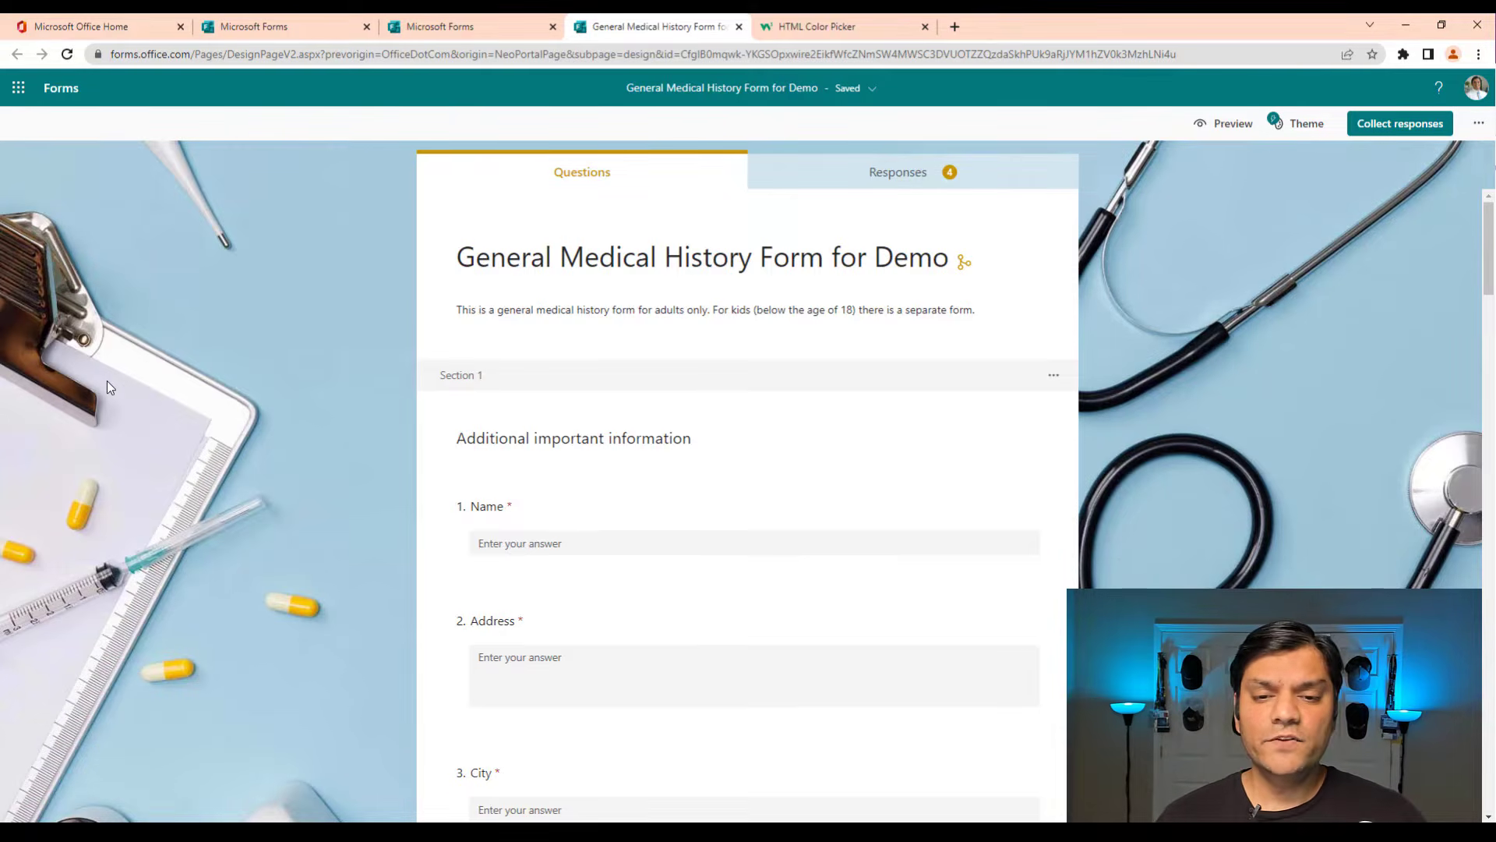
scroll(106, 380, "down", 3)
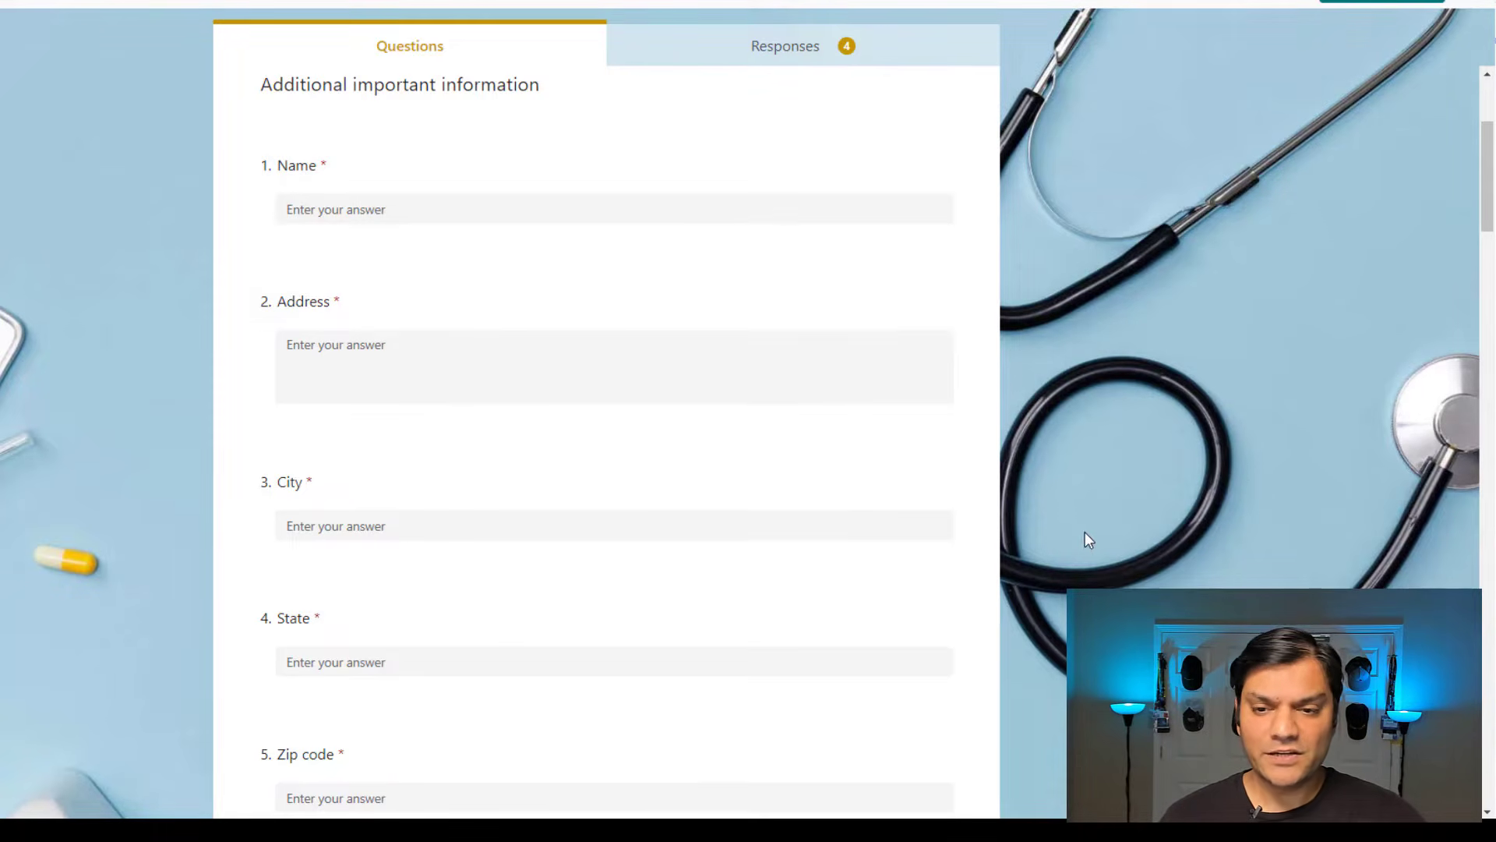
scroll(1084, 533, "down", 8)
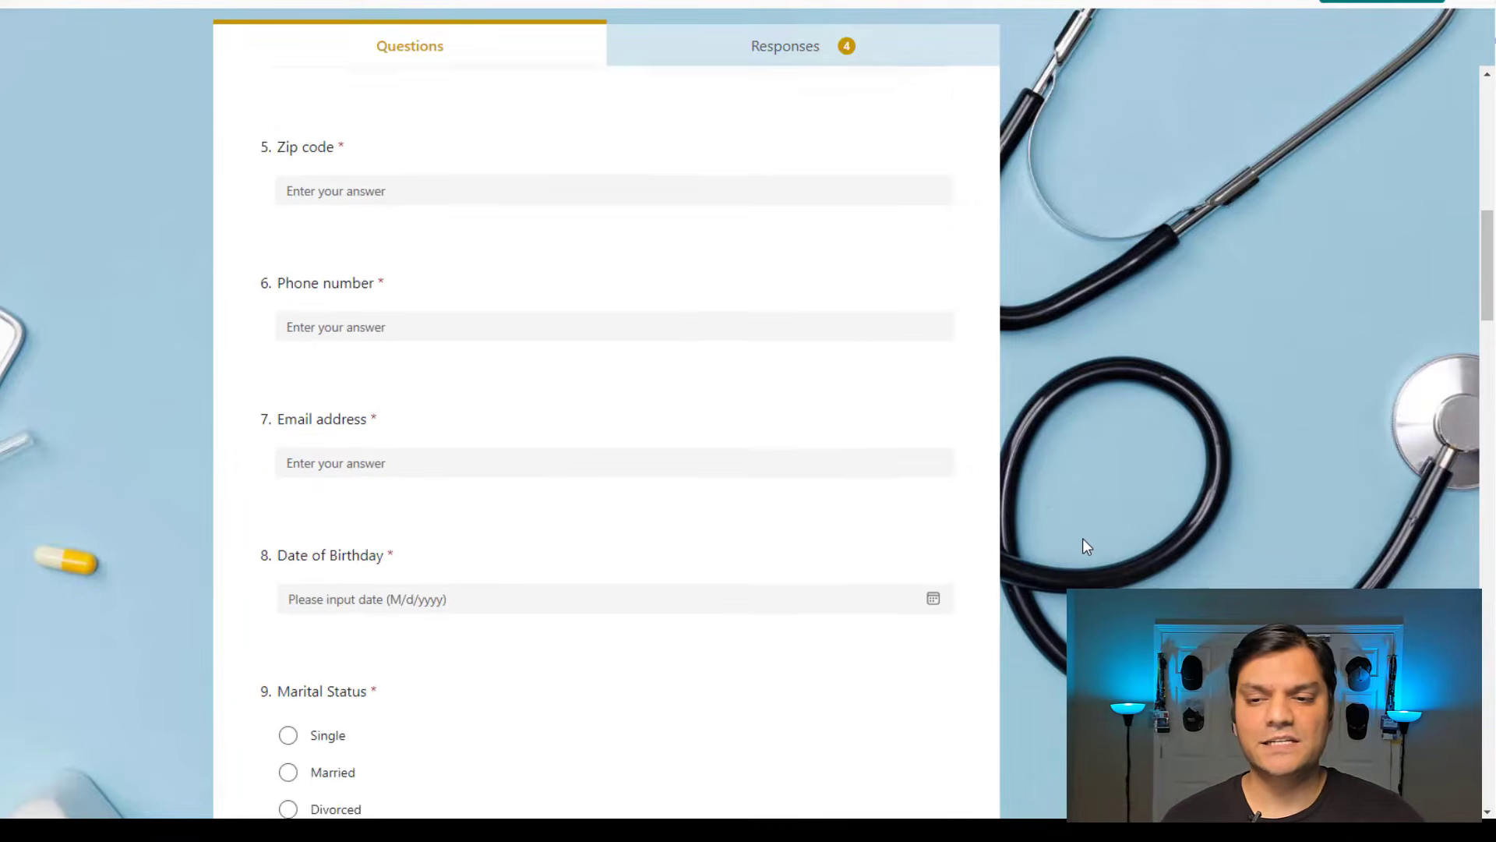
scroll(1086, 543, "up", 14)
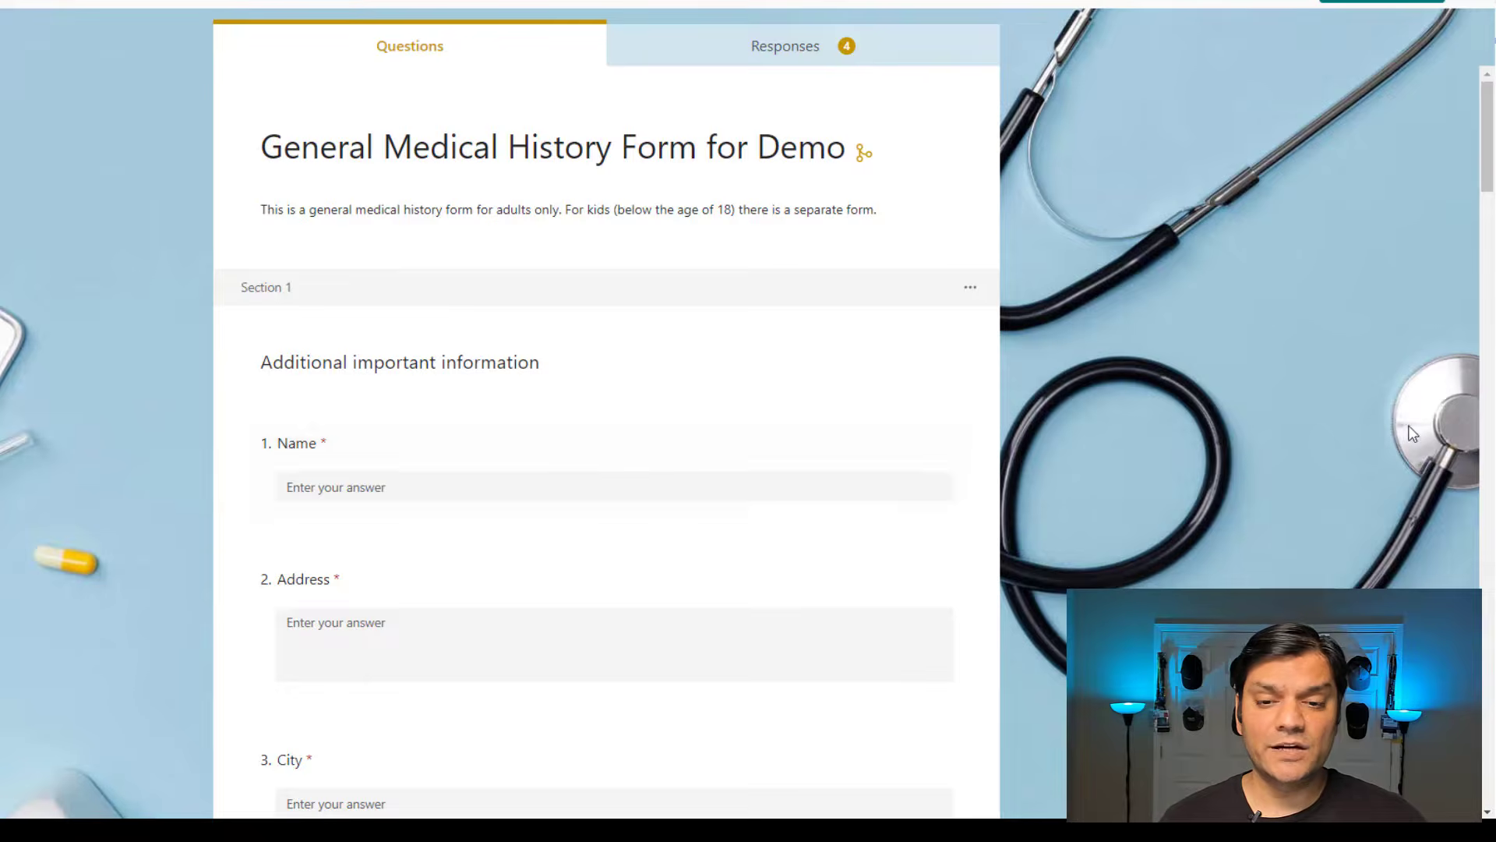
scroll(611, 389, "down", 1)
Examine how the Name question in Section 1 can be reordered, including the move controls in its editing view
left_click_drag(609, 362, 605, 349)
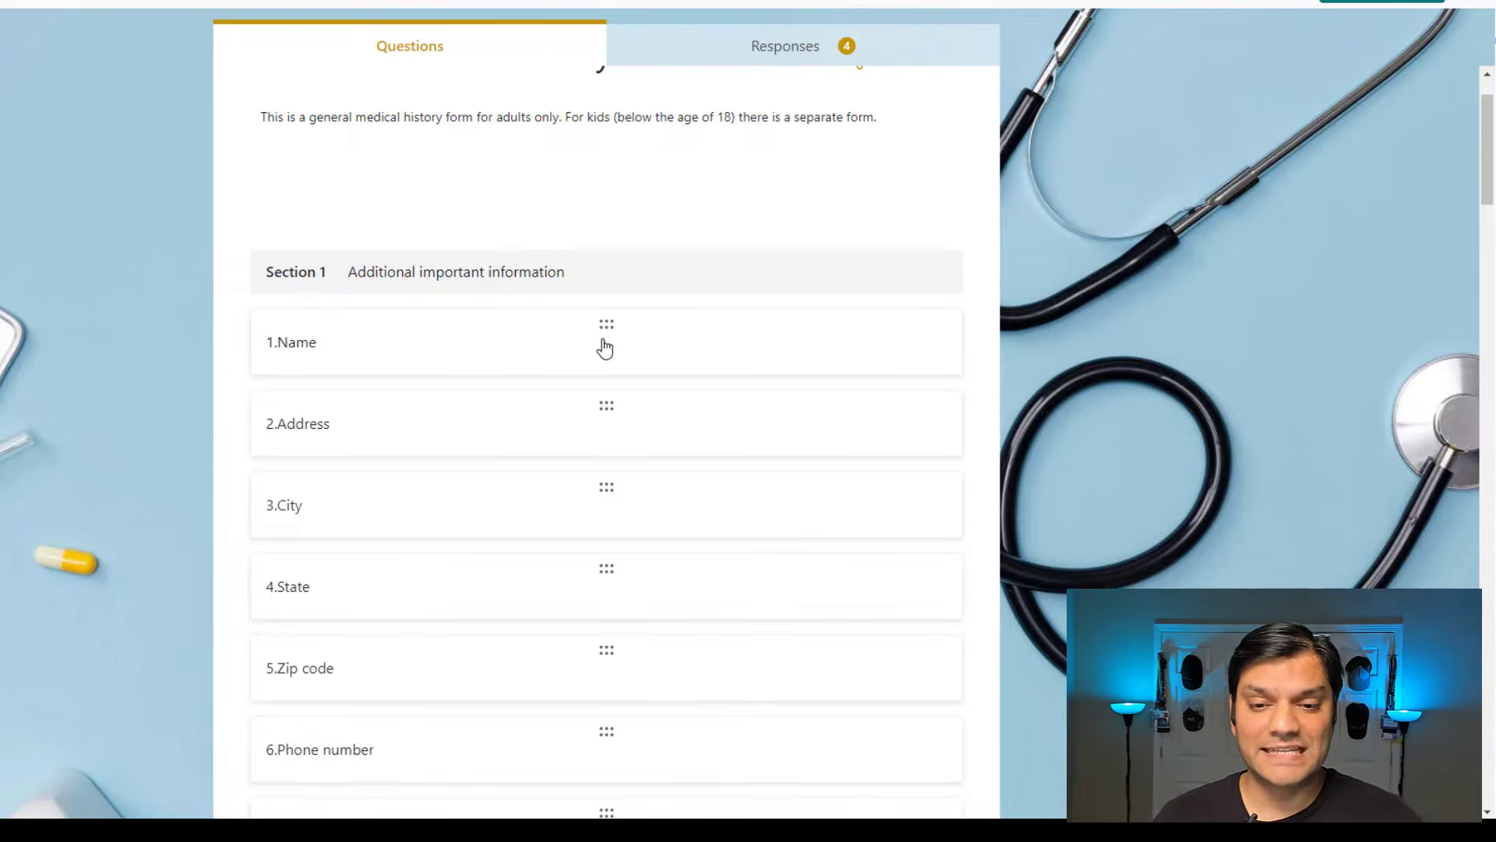
mouse_move(606, 348)
left_mouse_down()
mouse_move(584, 457)
mouse_move(578, 345)
left_mouse_up()
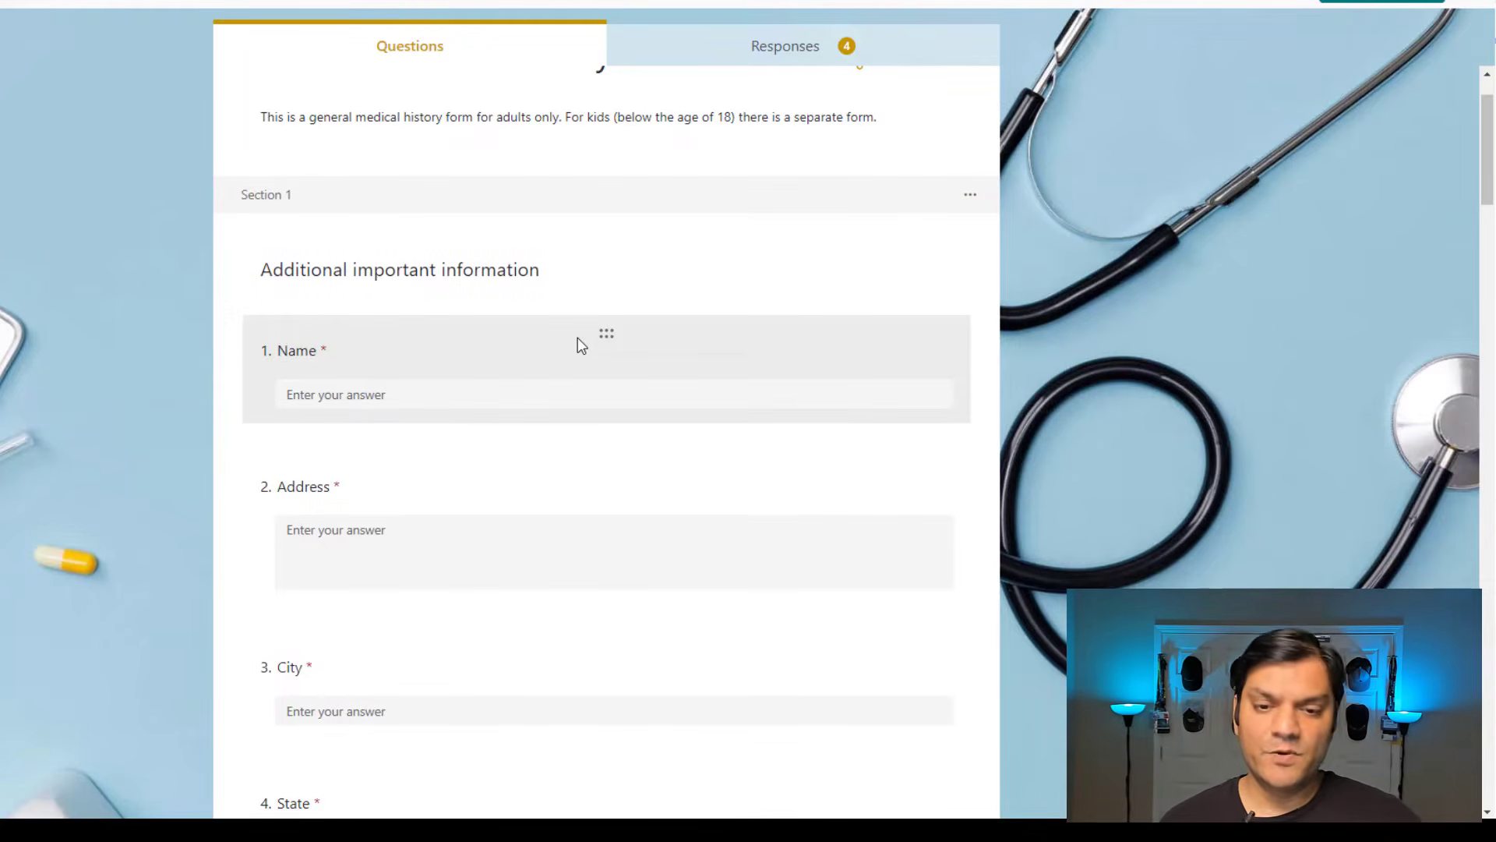
left_click(665, 393)
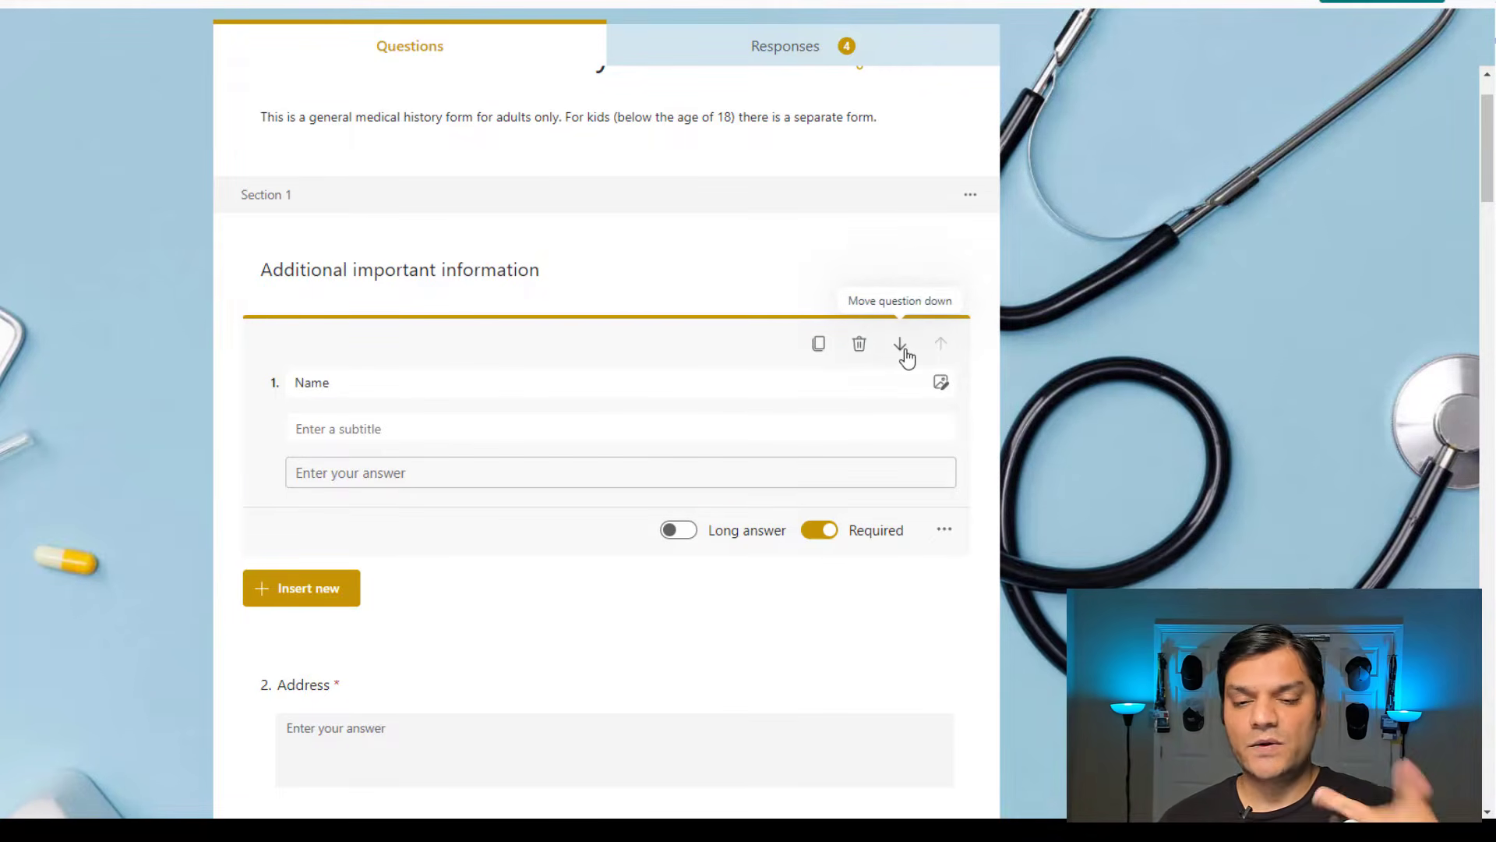
left_click(1154, 395)
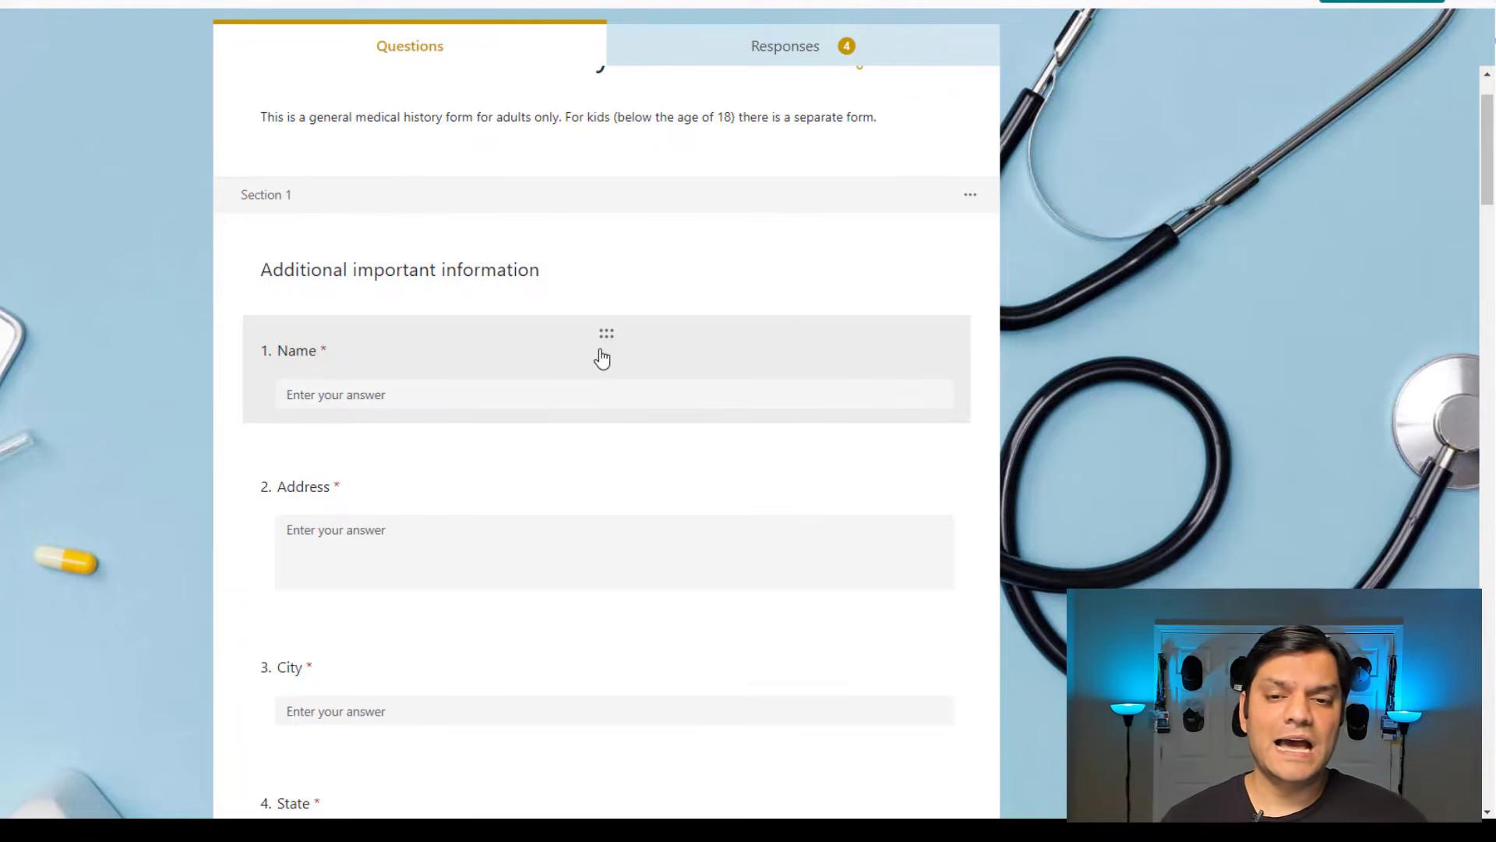
Move the Name question below the Address question in Section 1 and return it to first place
left_click_drag(548, 346, 611, 352)
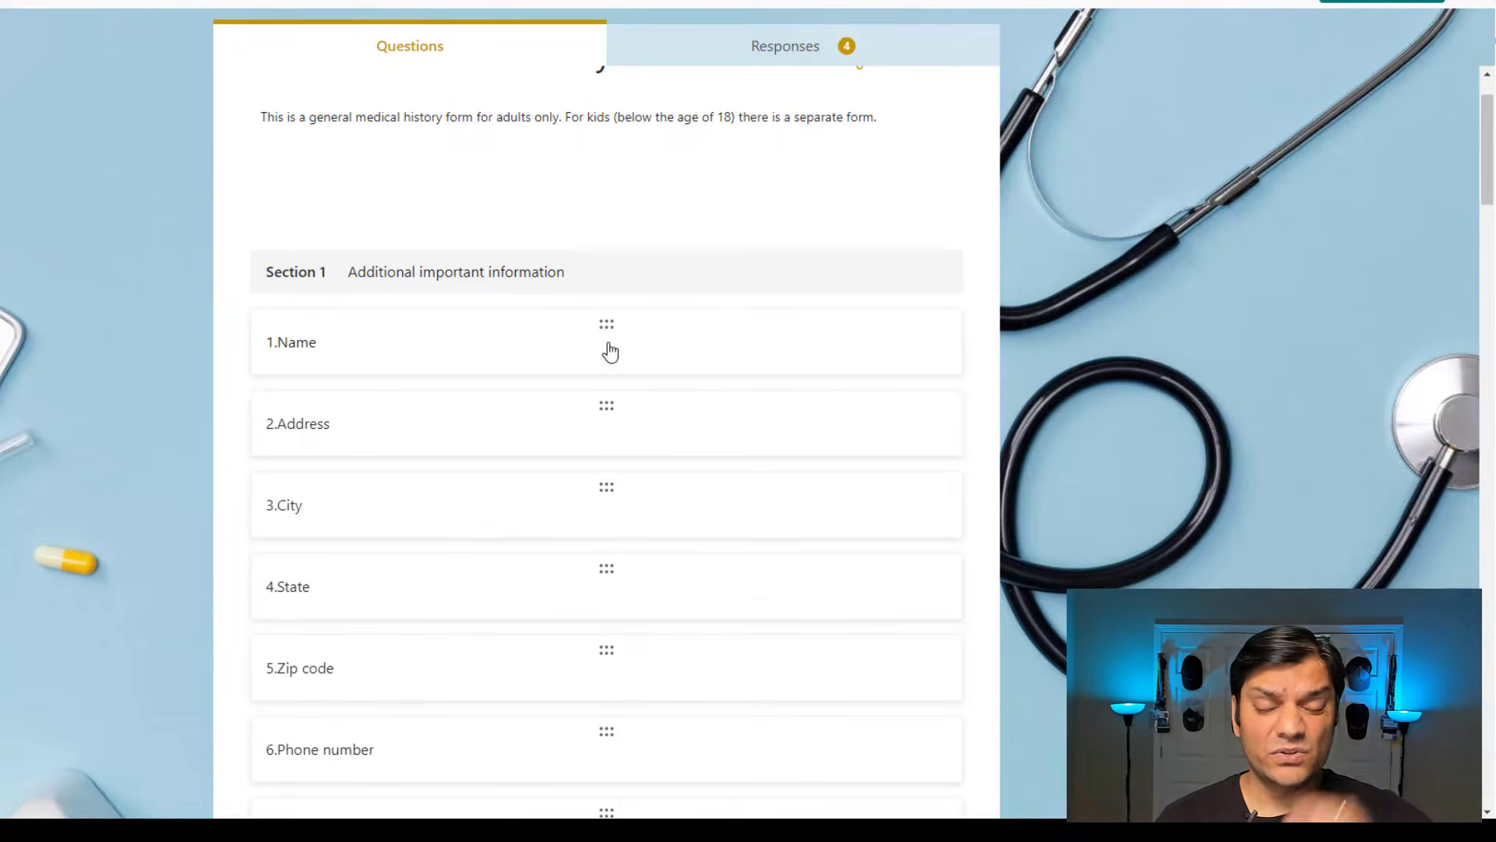
left_click_drag(610, 352, 606, 392)
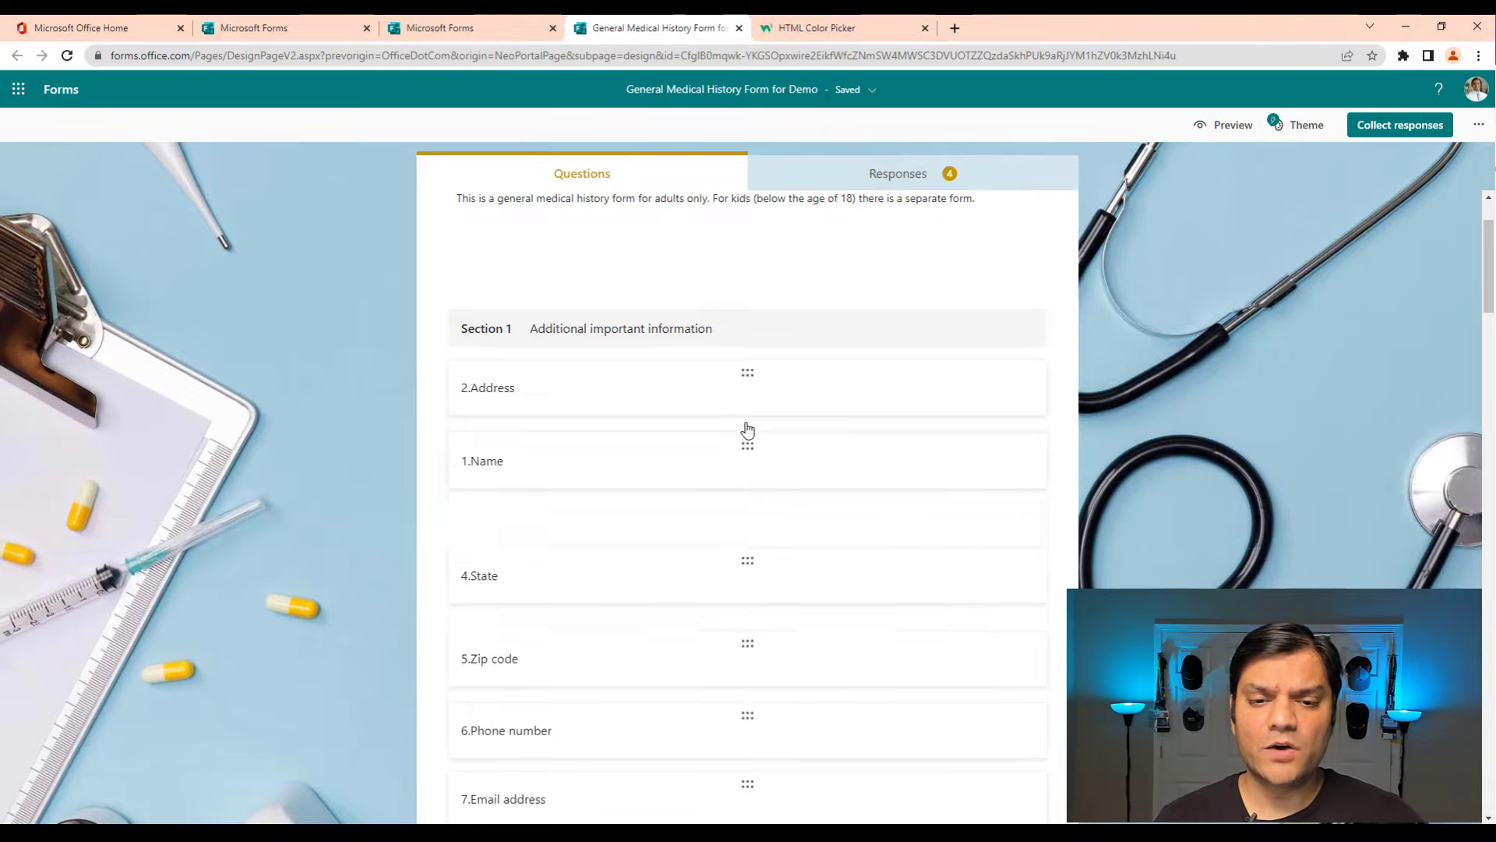
left_click_drag(748, 429, 744, 378)
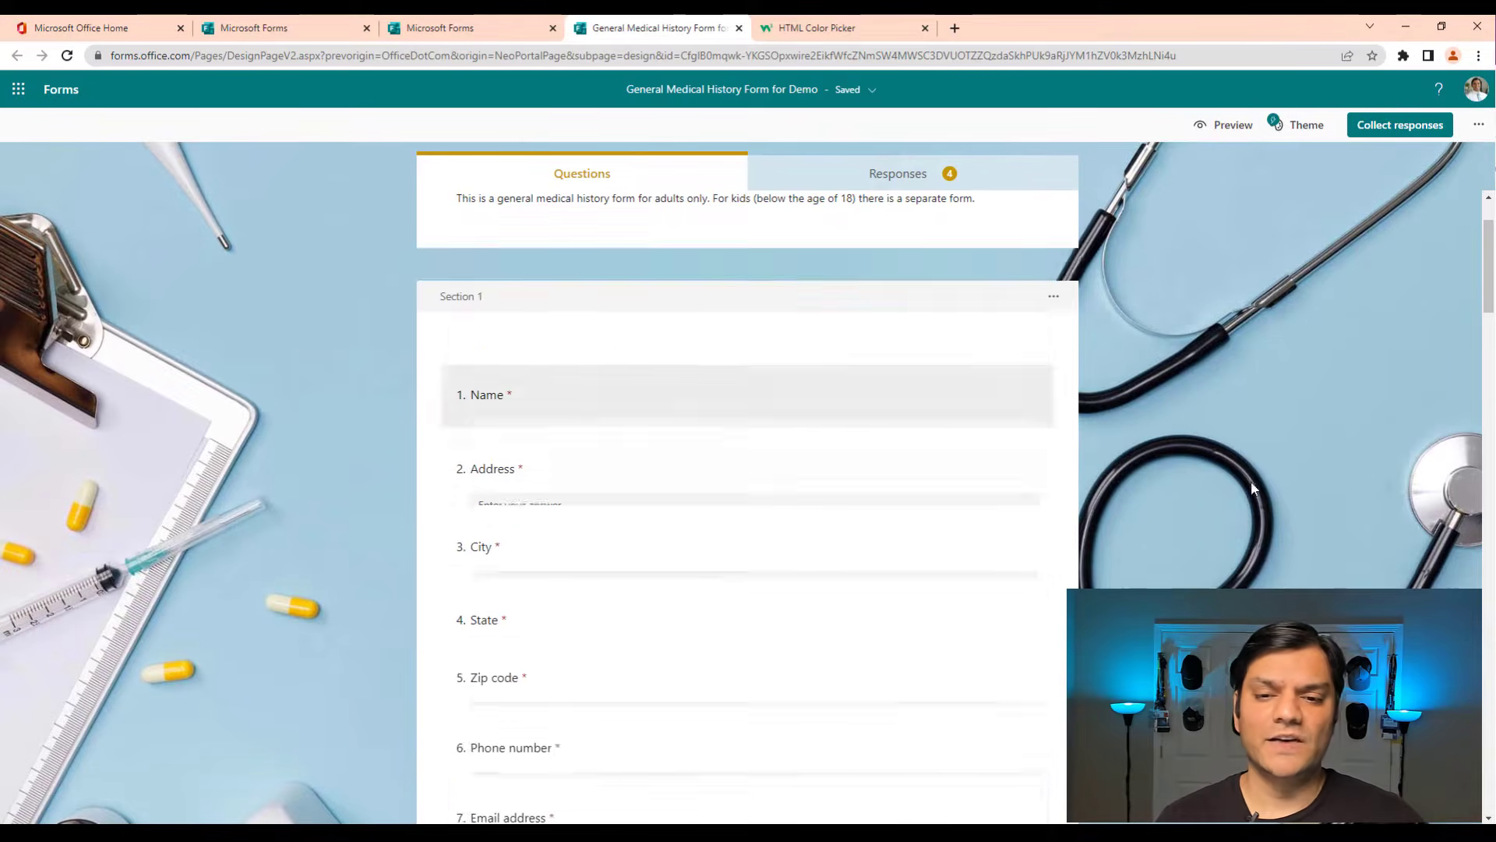
Open the Marital Status question for editing and try out reordering its Divorced option
scroll(774, 619, "down", 10)
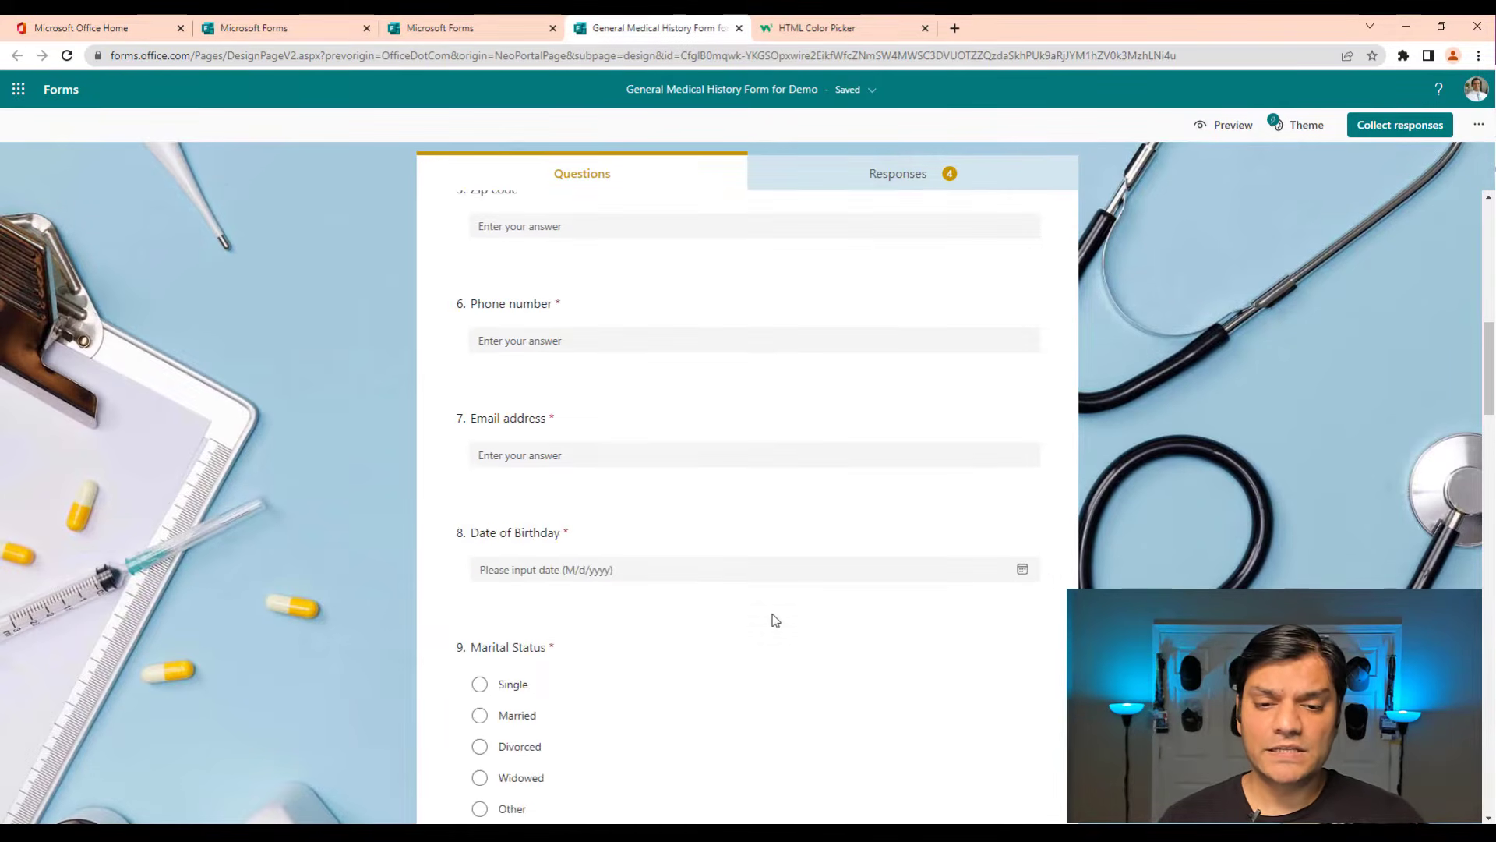
left_click(599, 473)
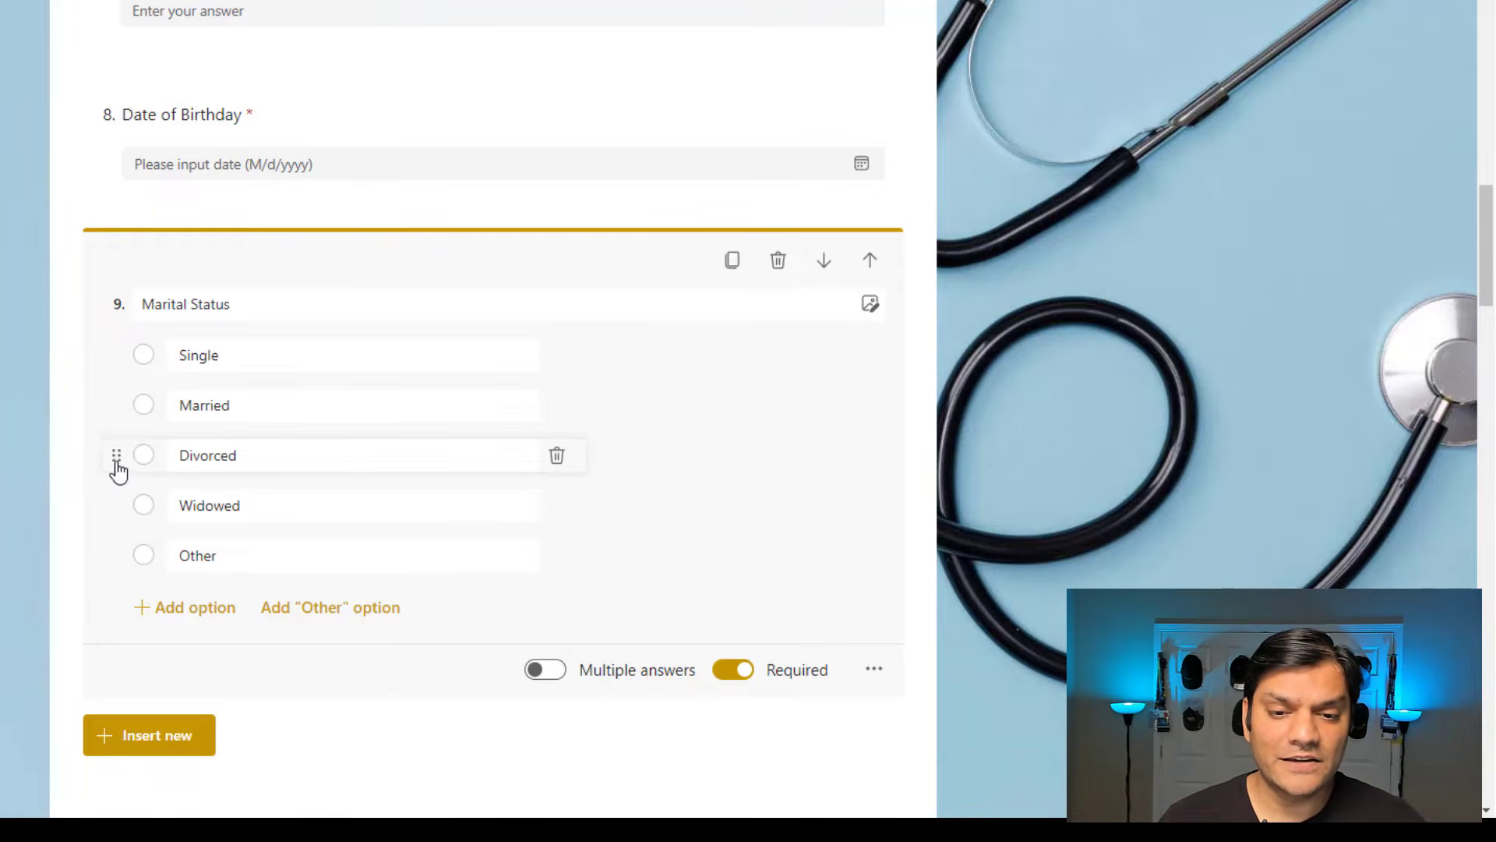
mouse_move(117, 470)
left_mouse_down()
mouse_move(118, 357)
mouse_move(117, 474)
mouse_move(117, 457)
left_mouse_up()
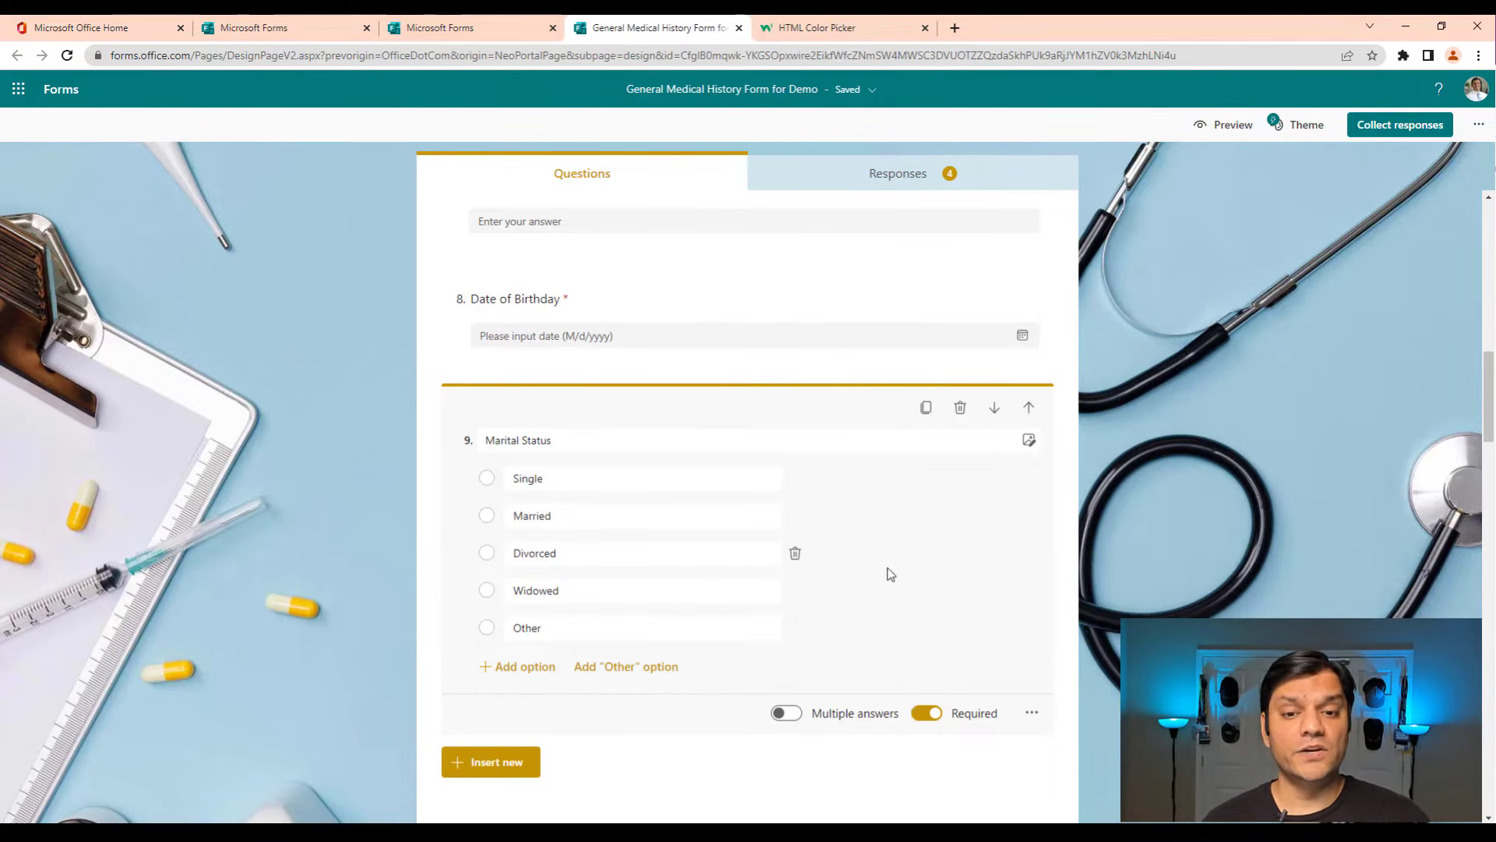
Change the Marital Status question to the Drop-down format and switch it back to single-choice option circles
scroll(891, 575, "down", 1)
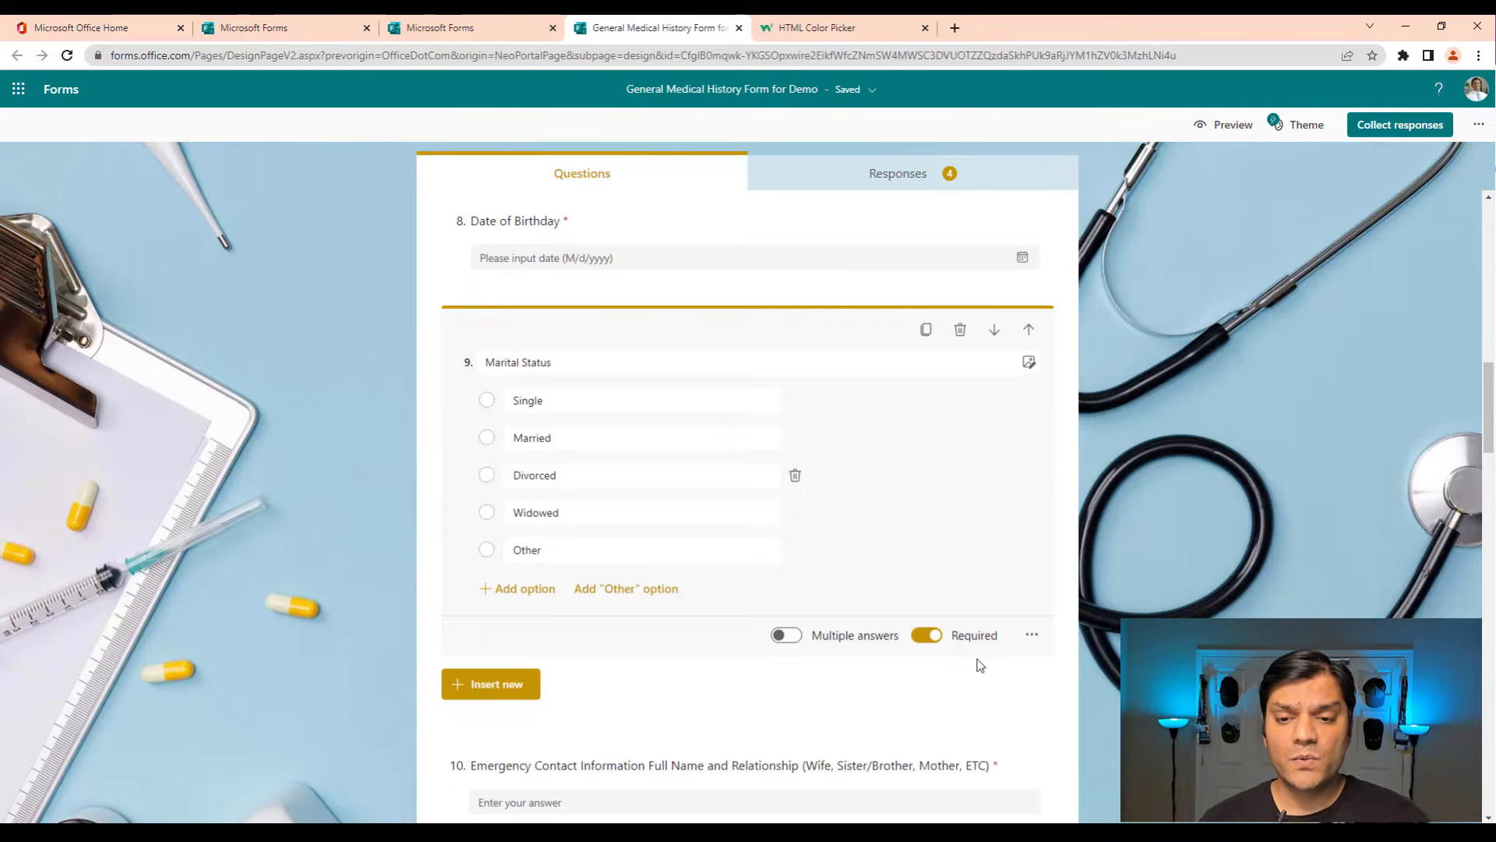
left_click(1033, 636)
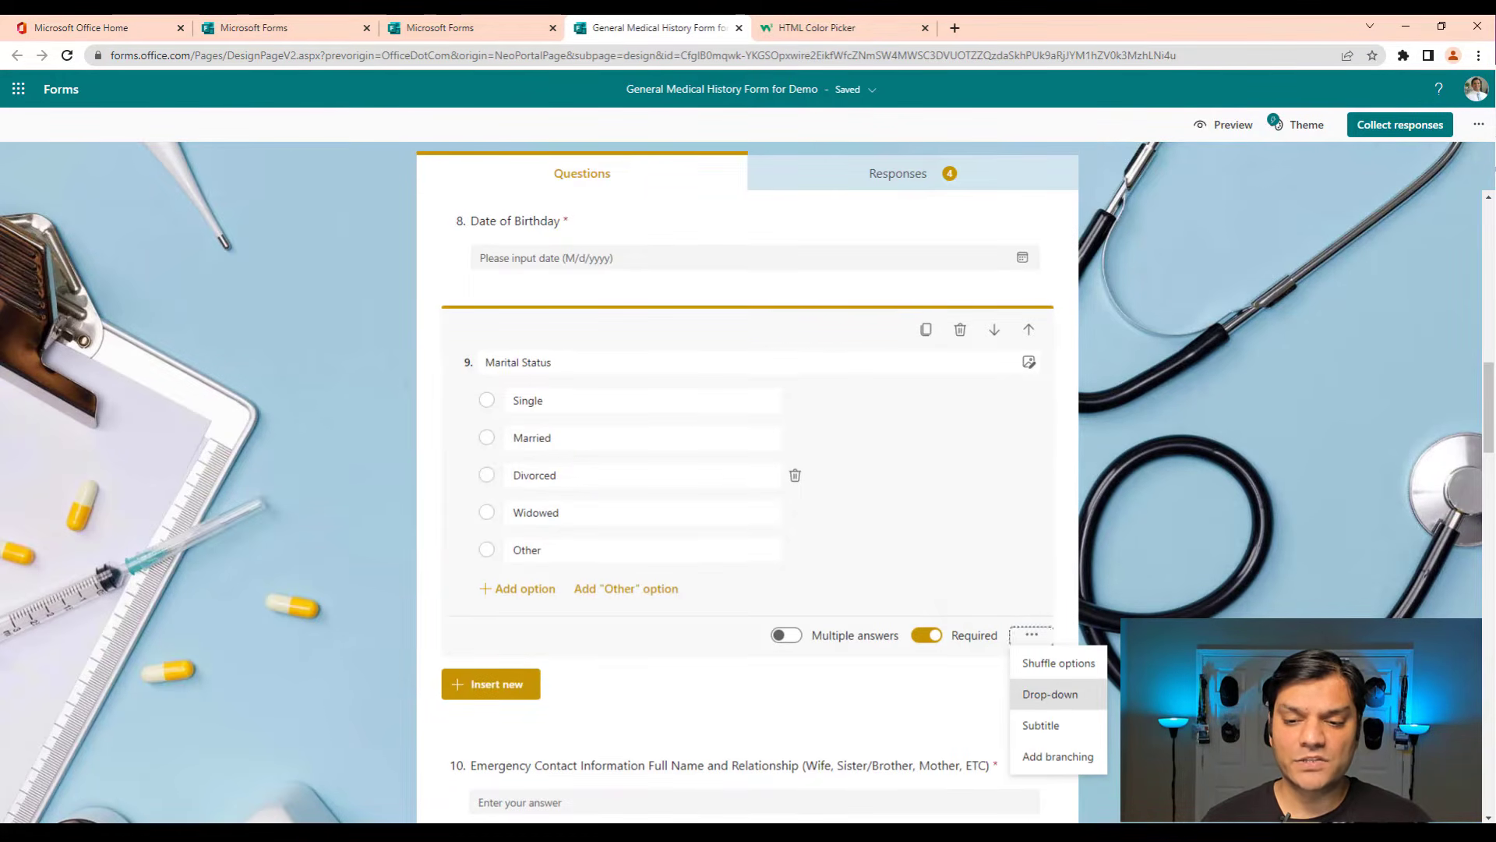
left_click(1053, 696)
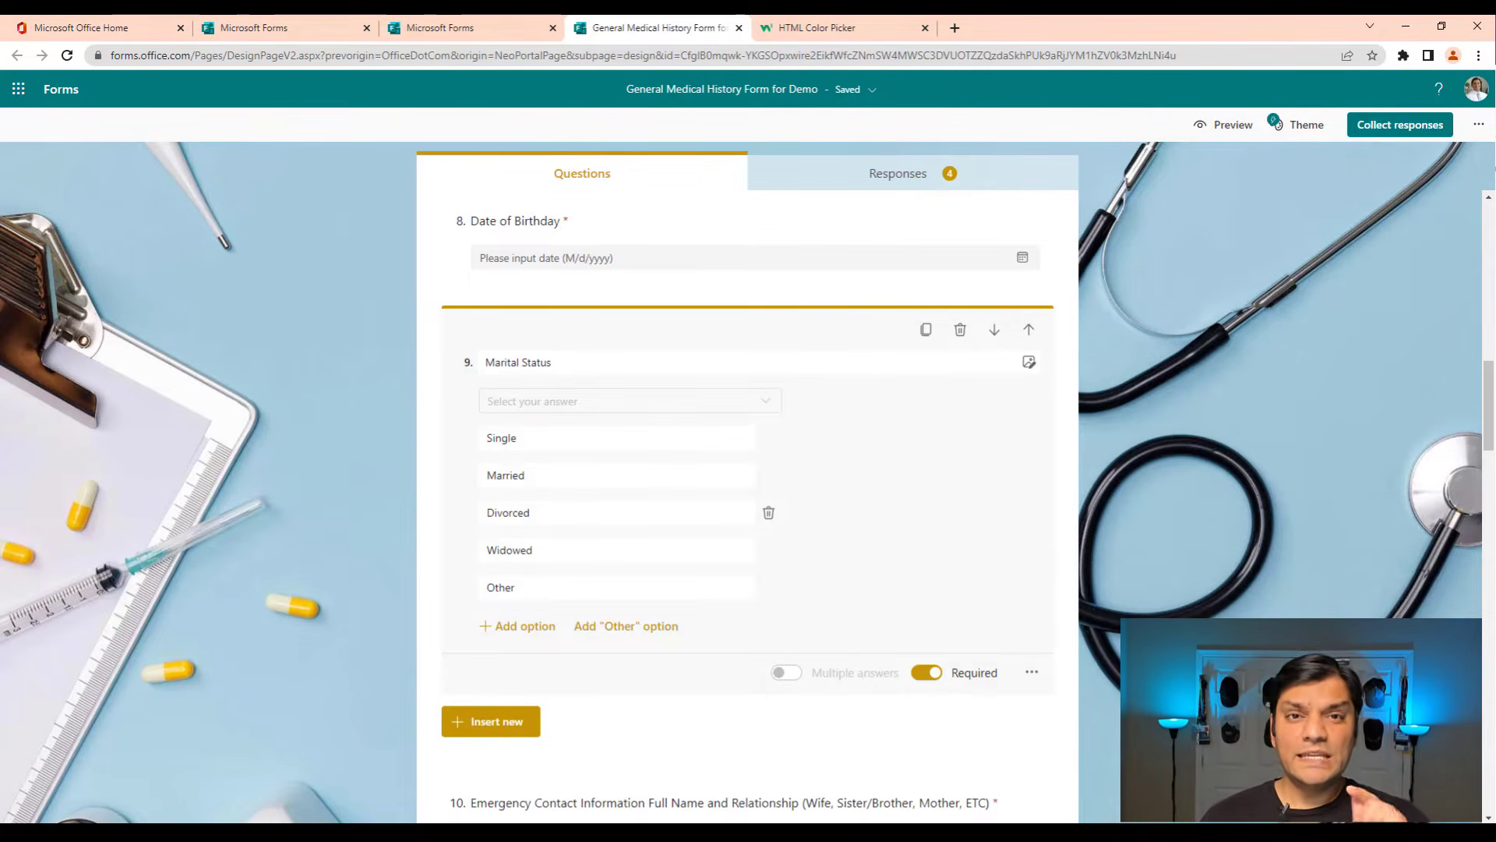
left_click(1030, 684)
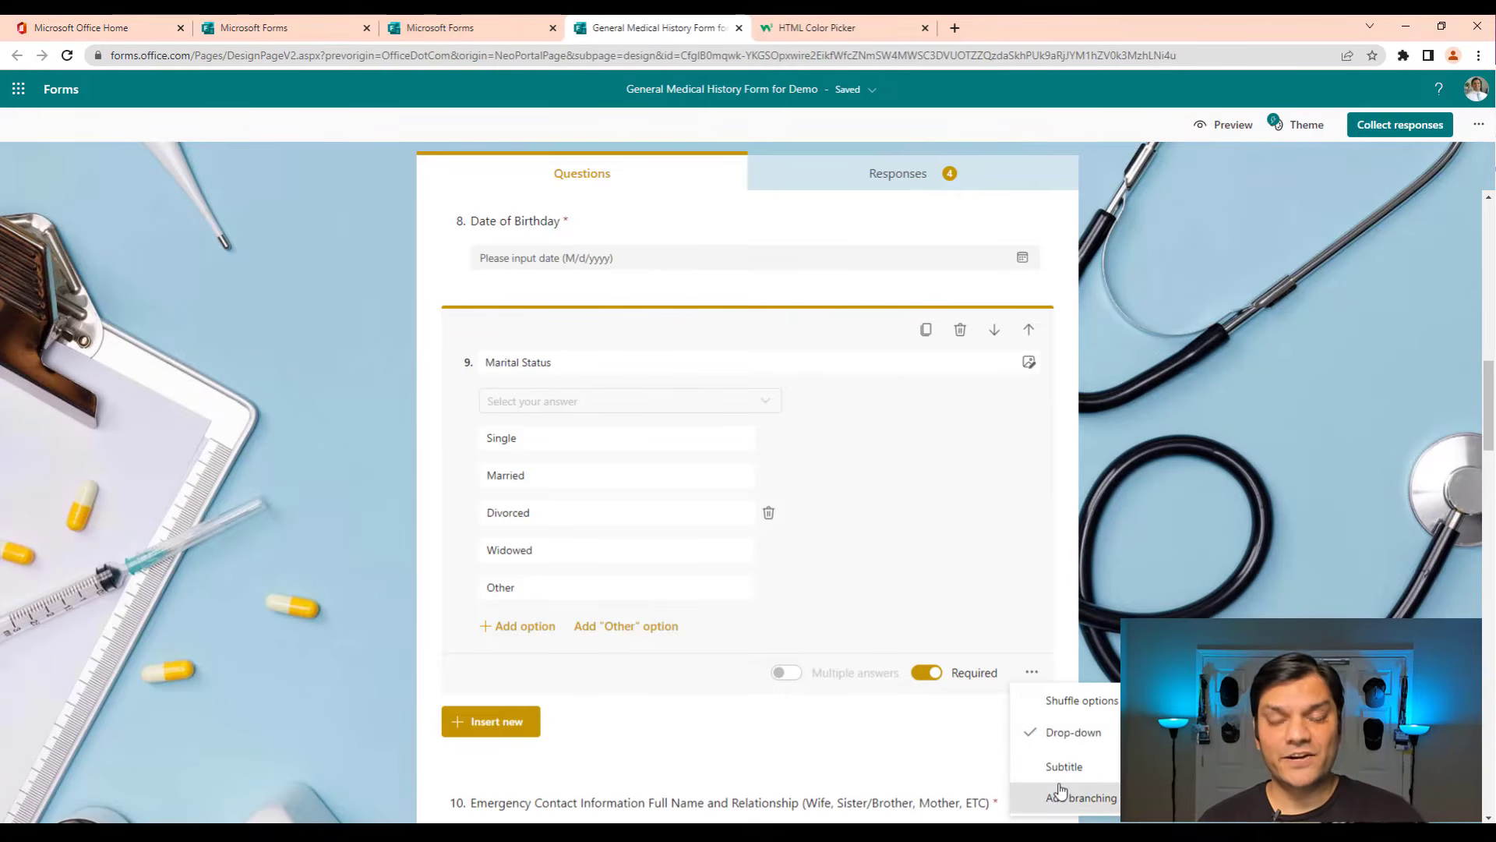
left_click(1076, 742)
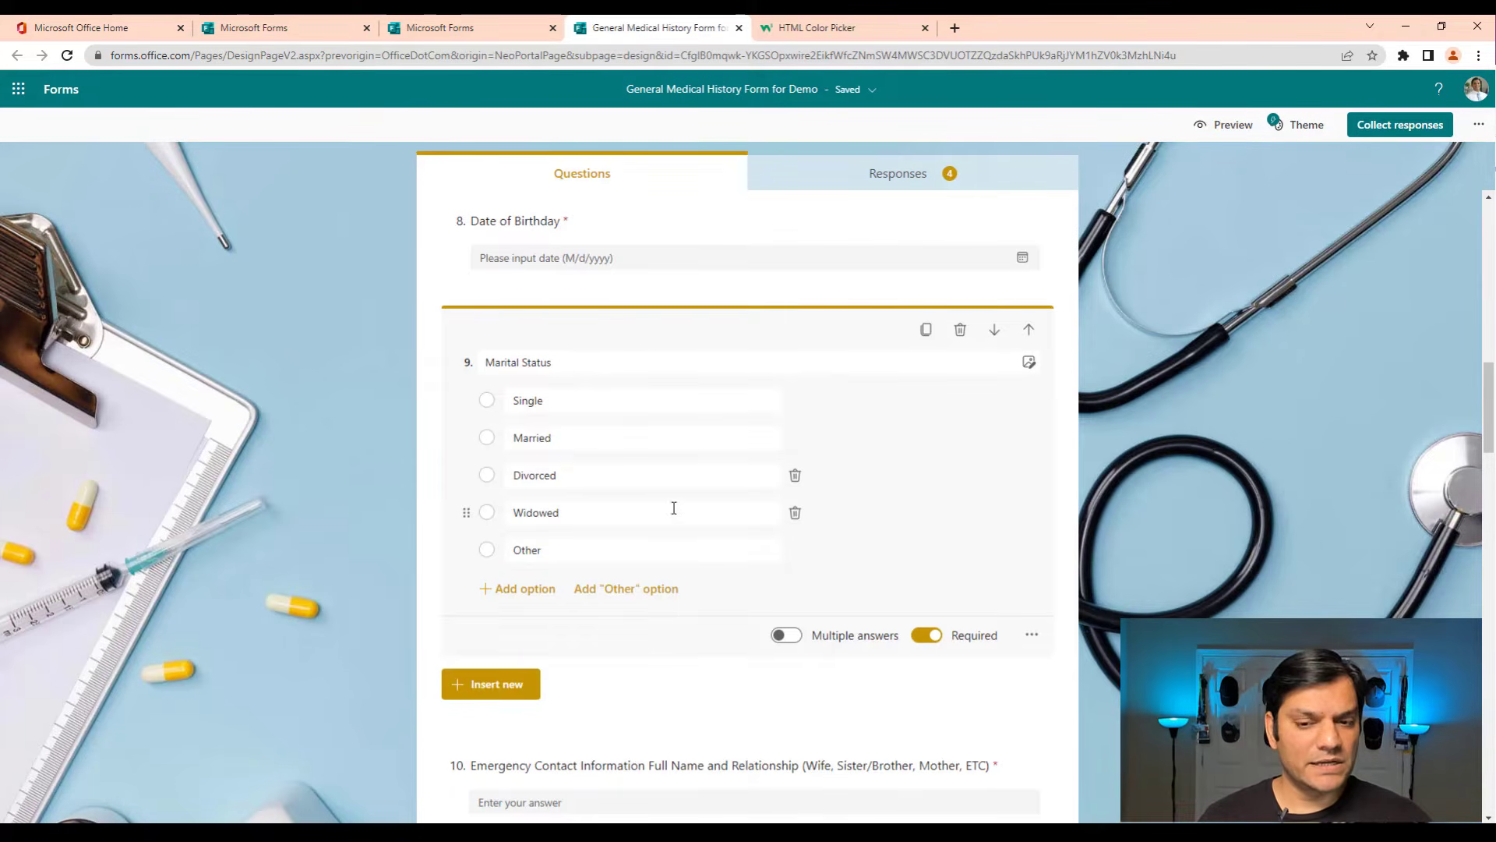
Allow multiple answers on the Marital Status question, check its additional settings, and disable multiple answers again
left_click(789, 637)
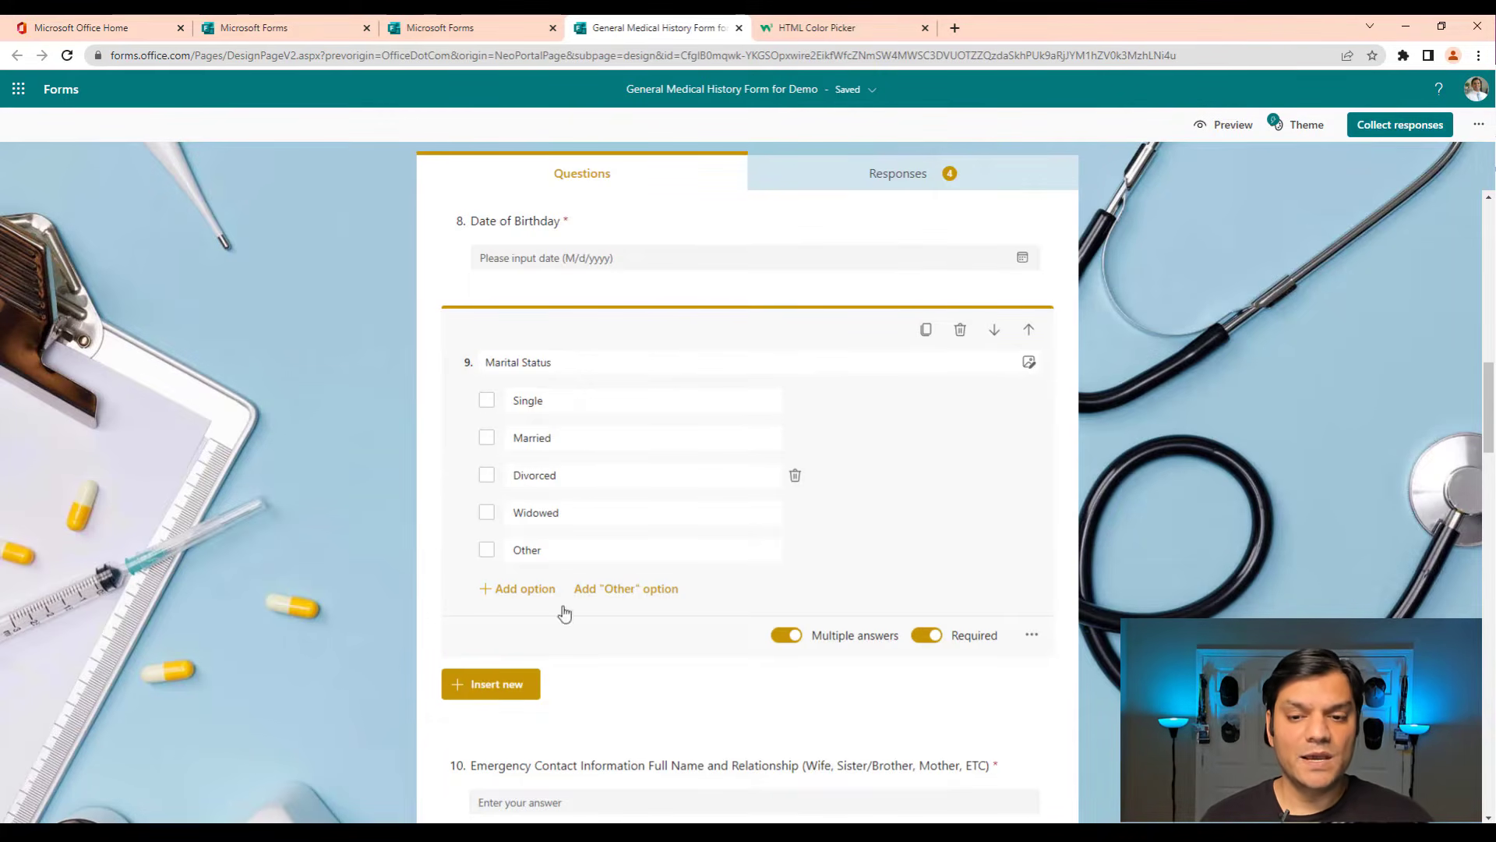
left_click(1031, 635)
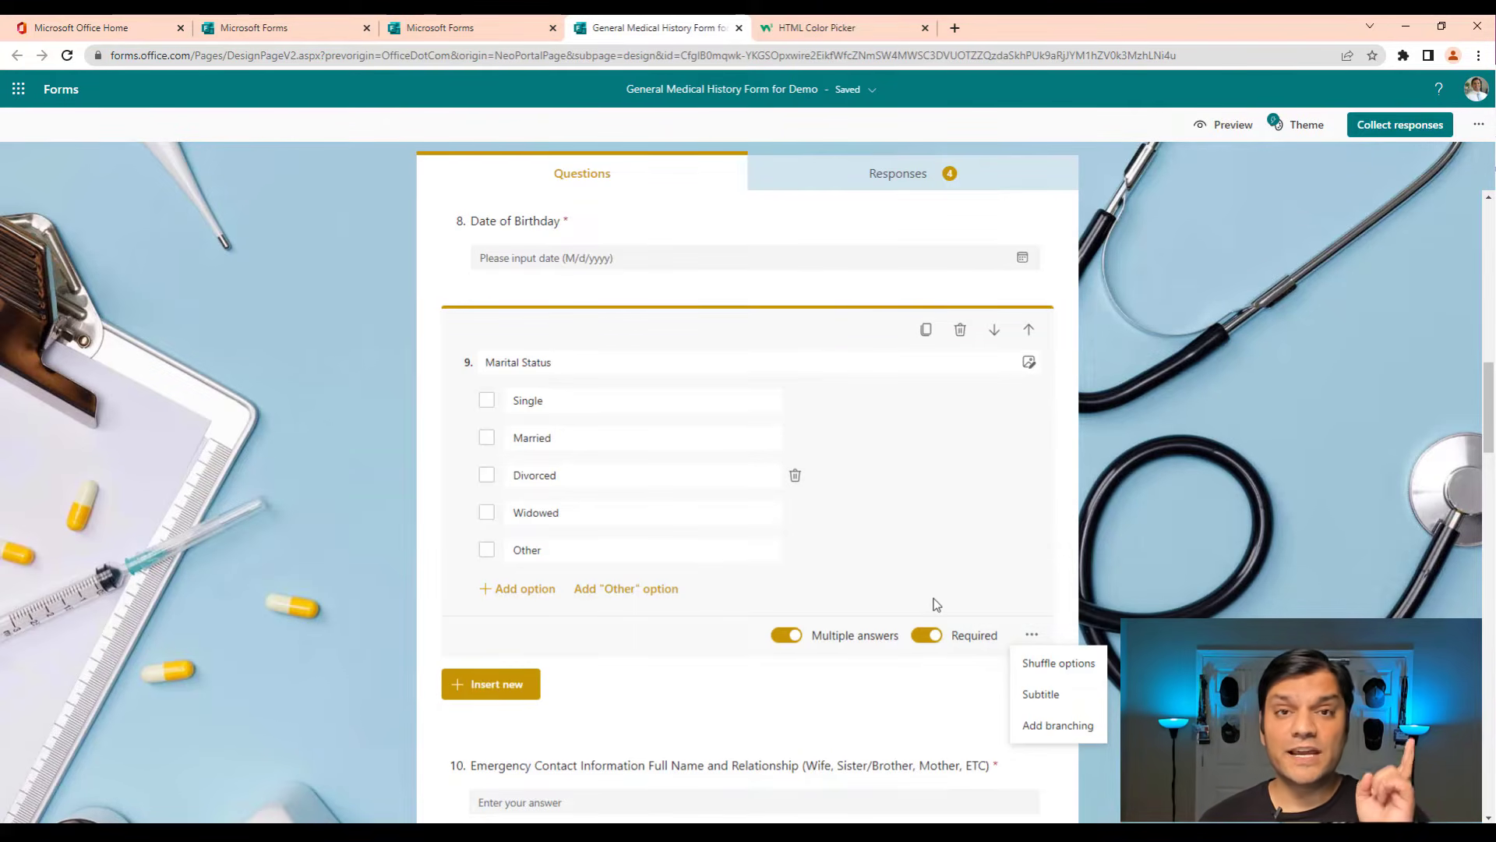
left_click(785, 635)
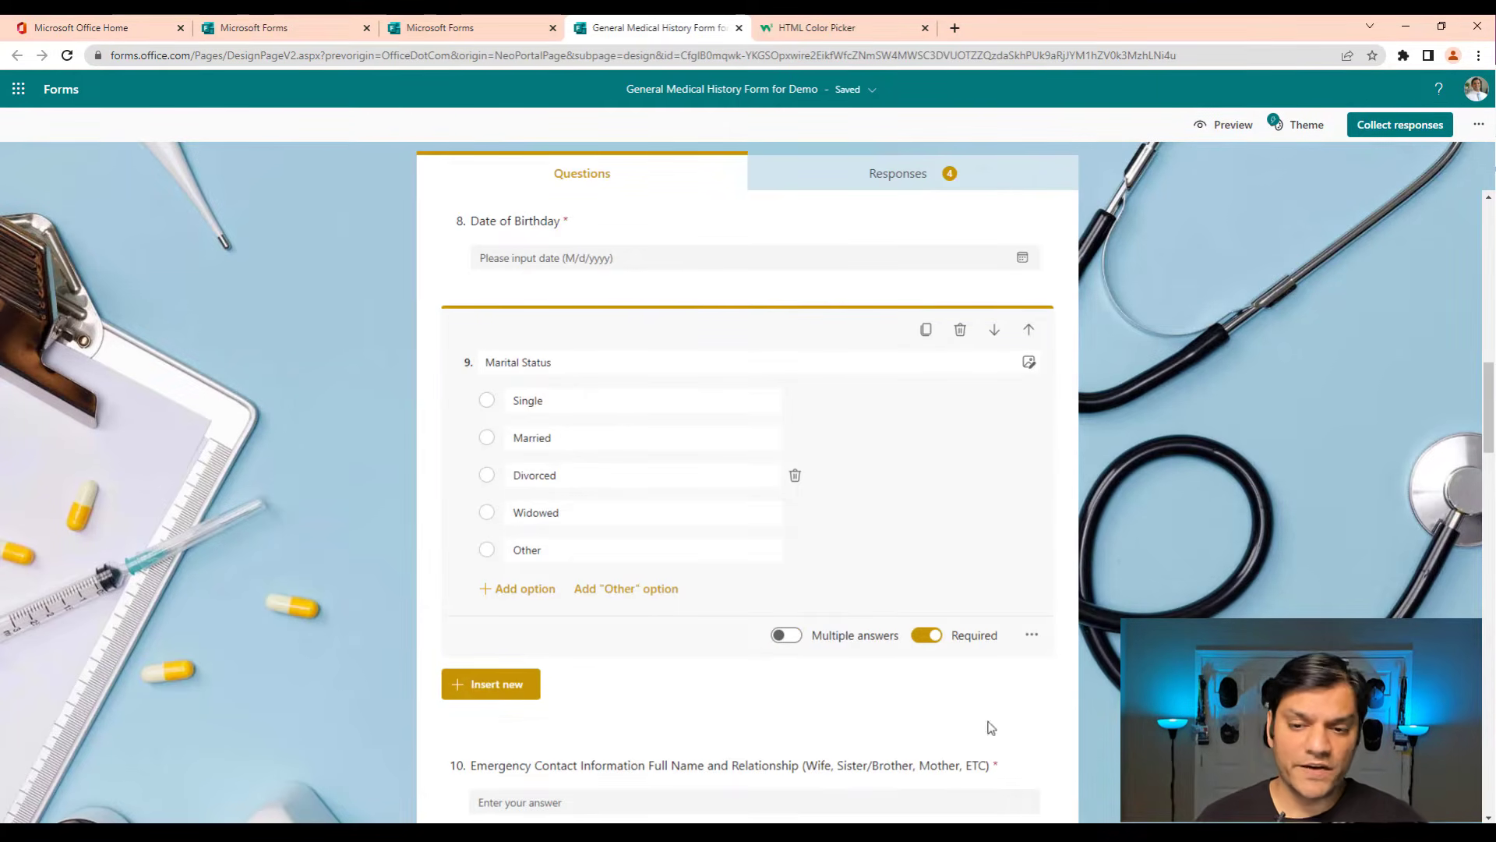
Set the Marital Status question to present its answer choices as a Drop-down
left_click(1032, 635)
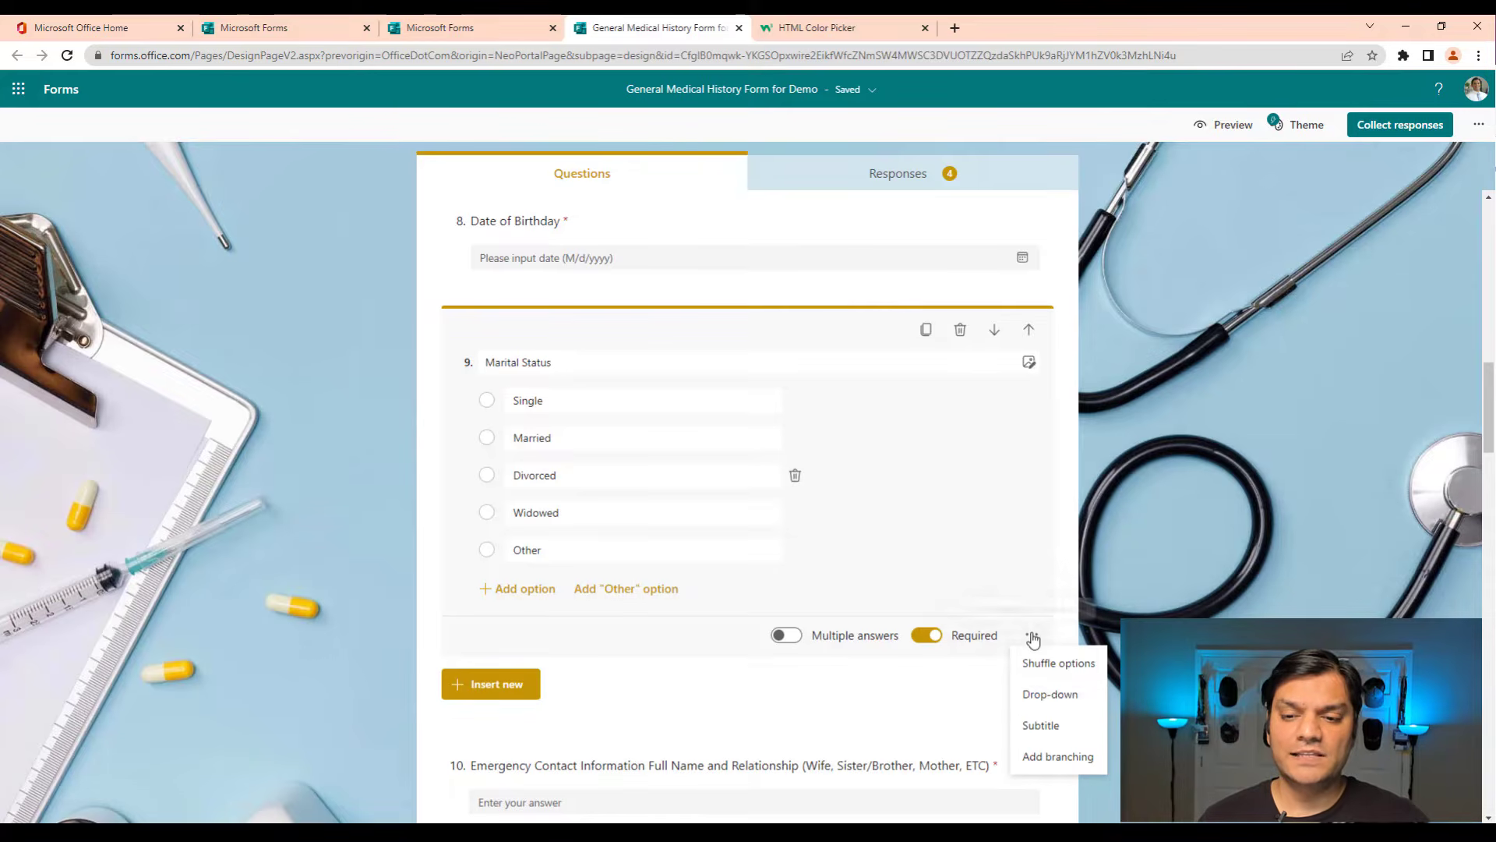
left_click(1066, 694)
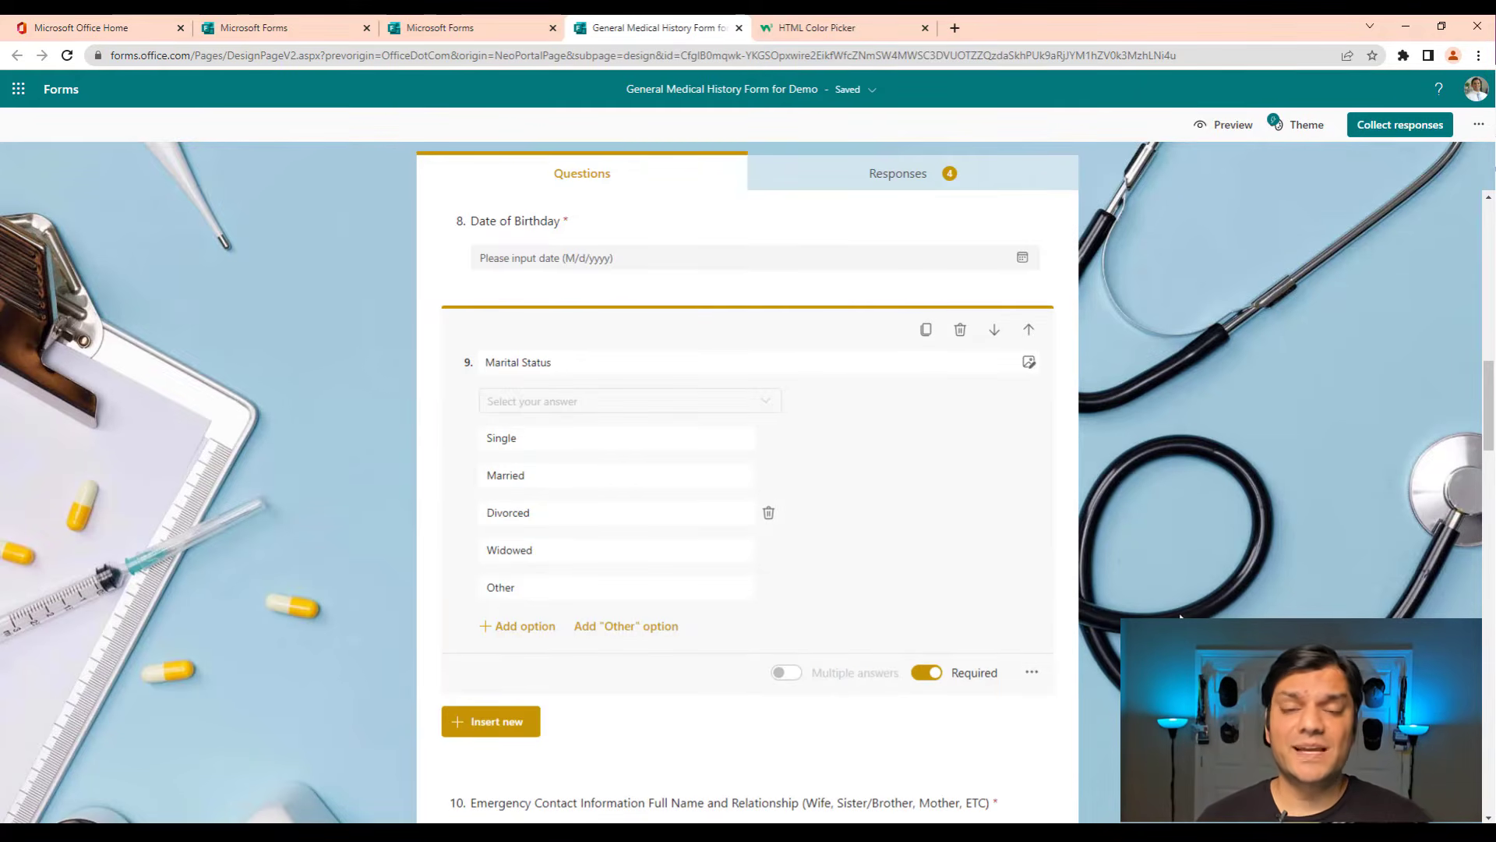
scroll(1306, 550, "down", 8)
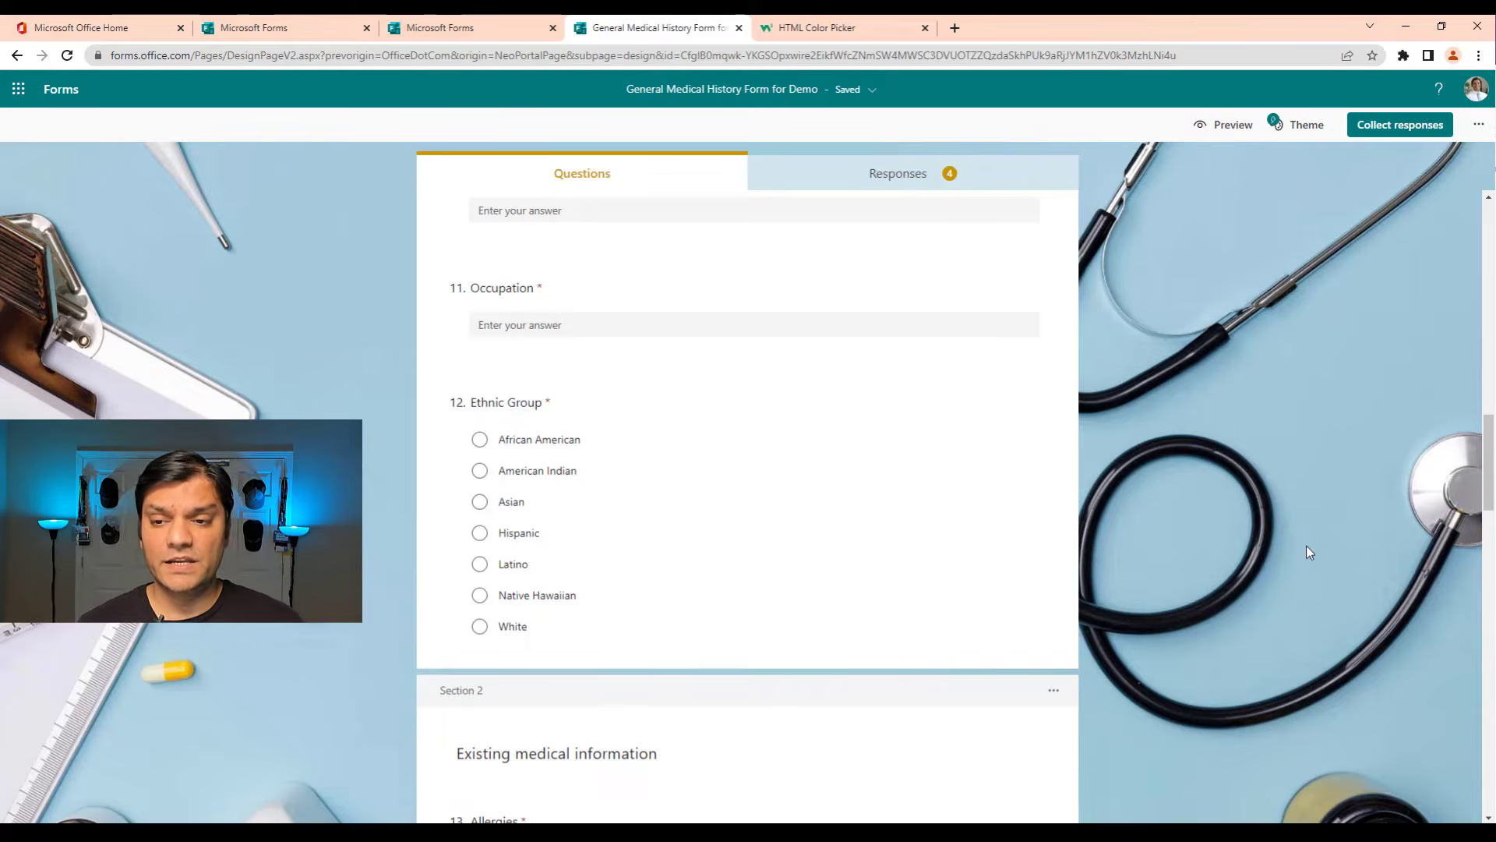
Open the form's custom theme settings and bring up the hex colour entry
left_click(1300, 124)
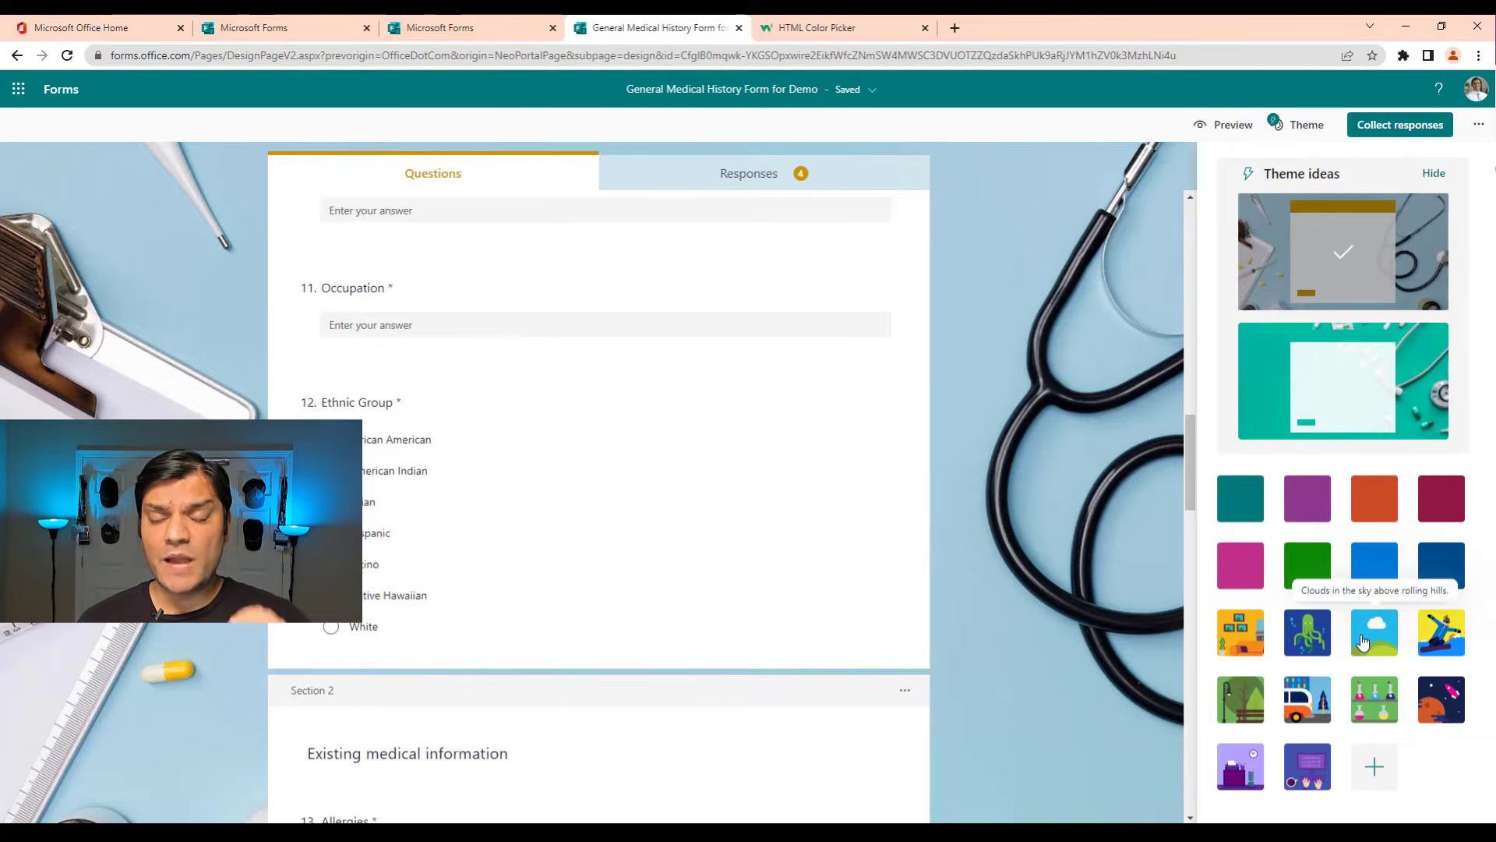
left_click(1377, 770)
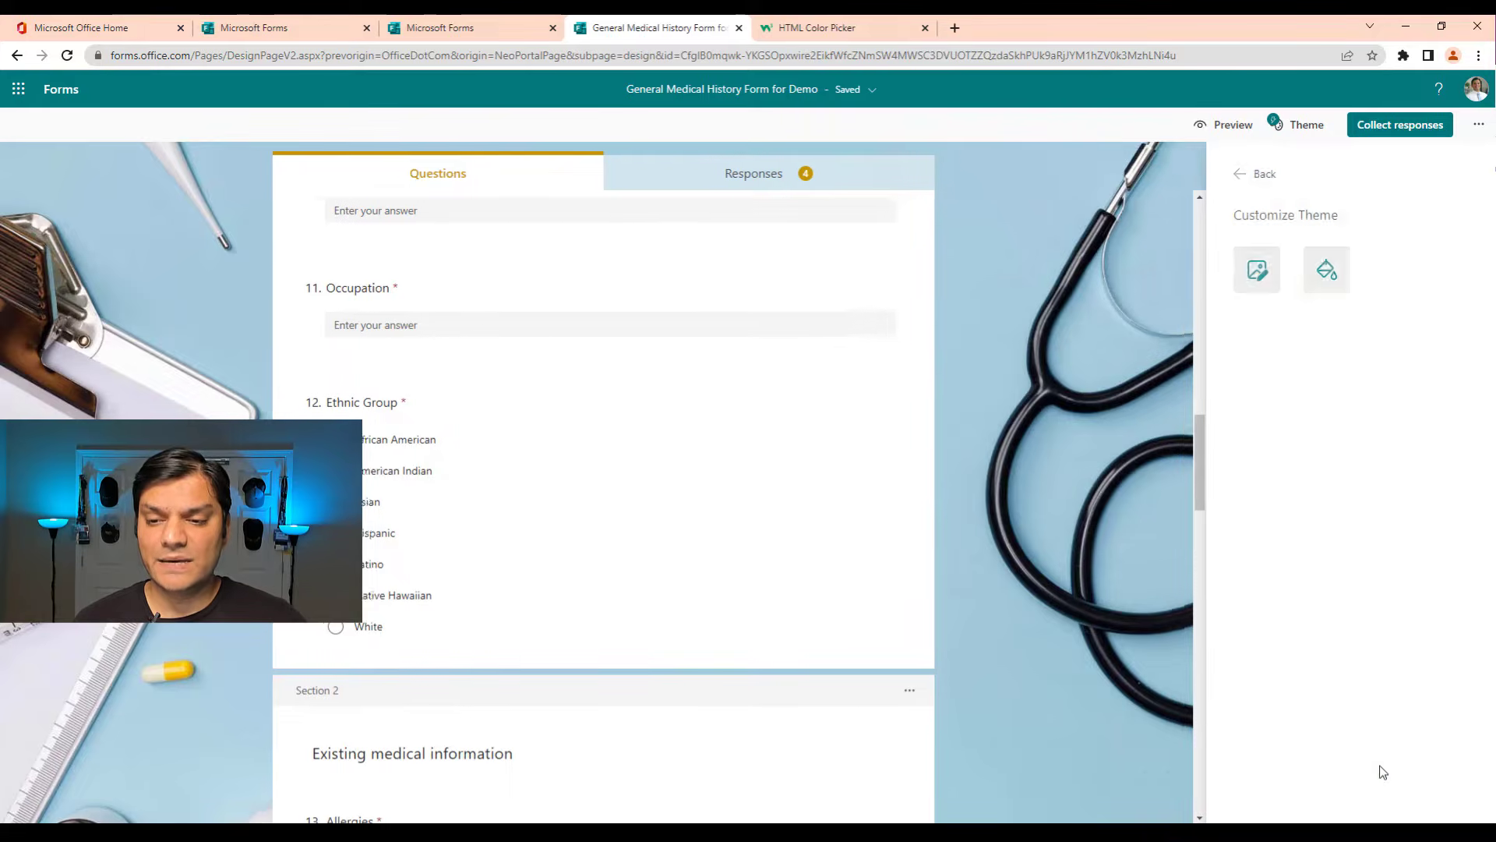
left_click(1302, 291)
left_click(1373, 259)
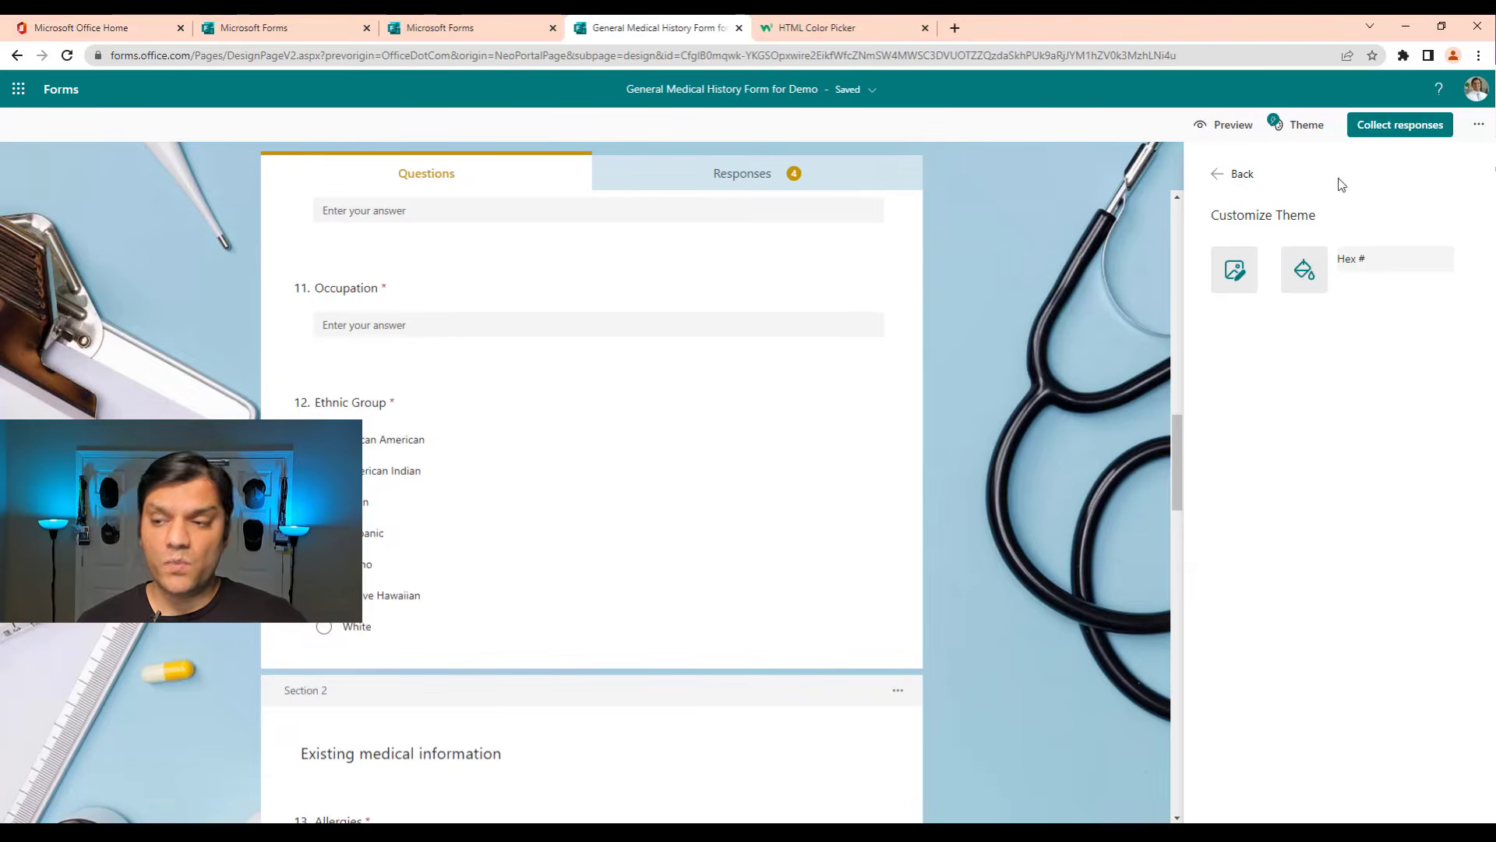
Switch to the HTML Color Picker page, try pink #ff99ff, choose brown #996600 and its 75% shade #ffd480, and copy the code ffd480
left_click(860, 23)
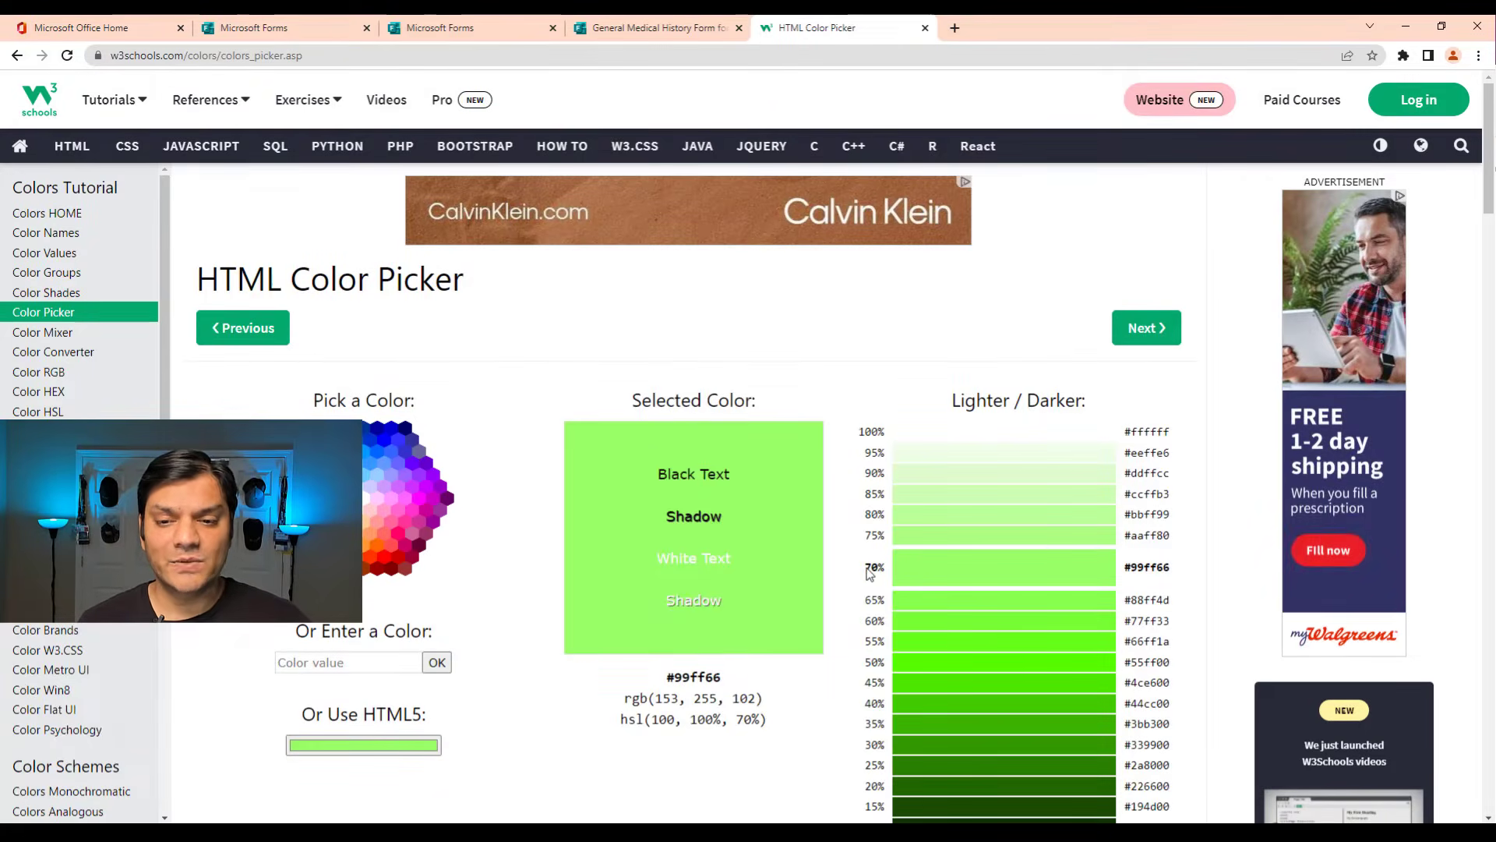
left_click(395, 503)
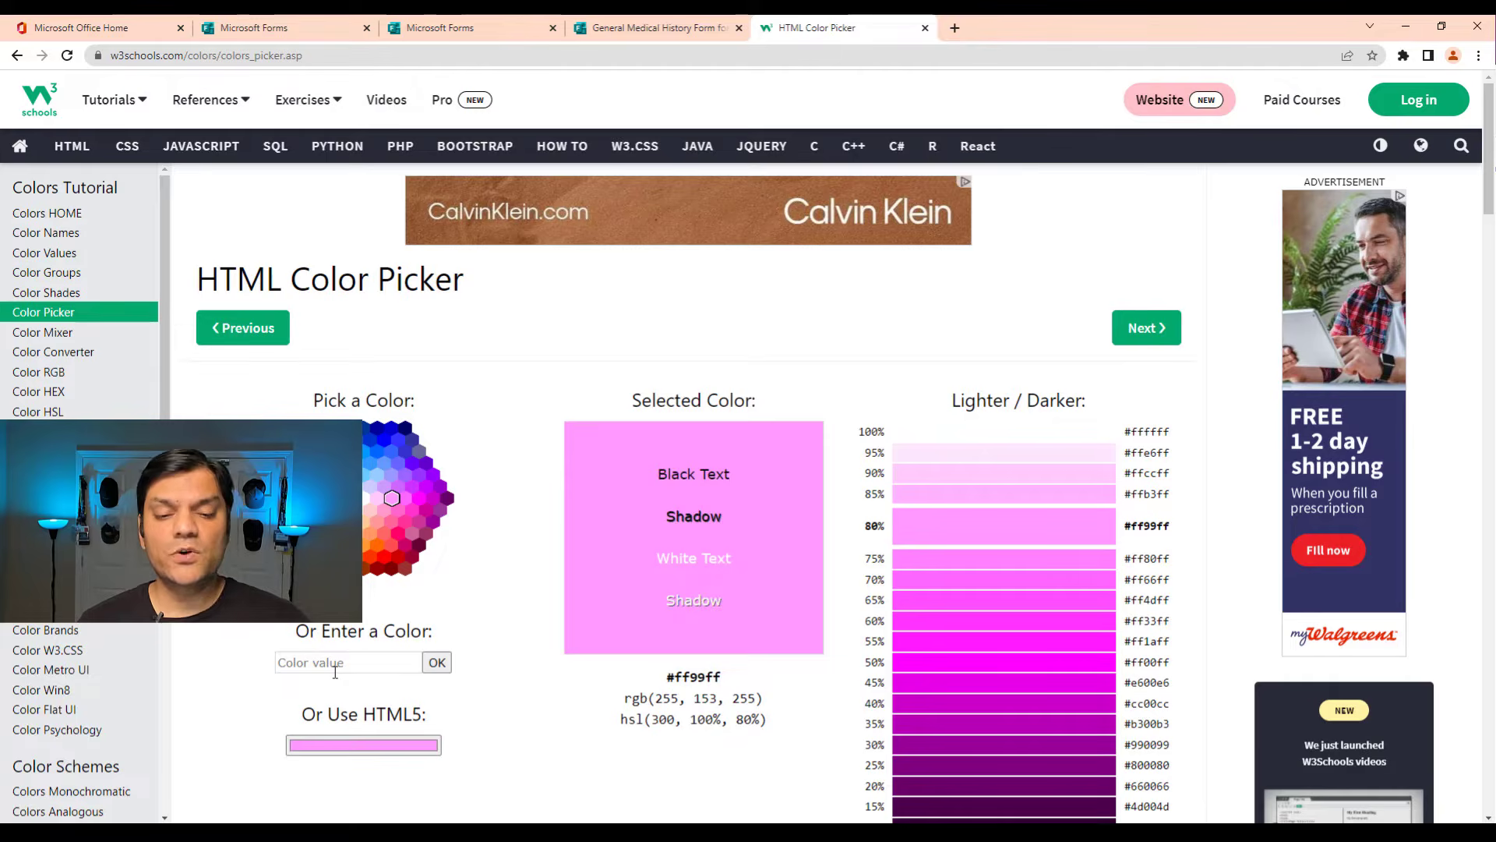
scroll(936, 553, "down", 2)
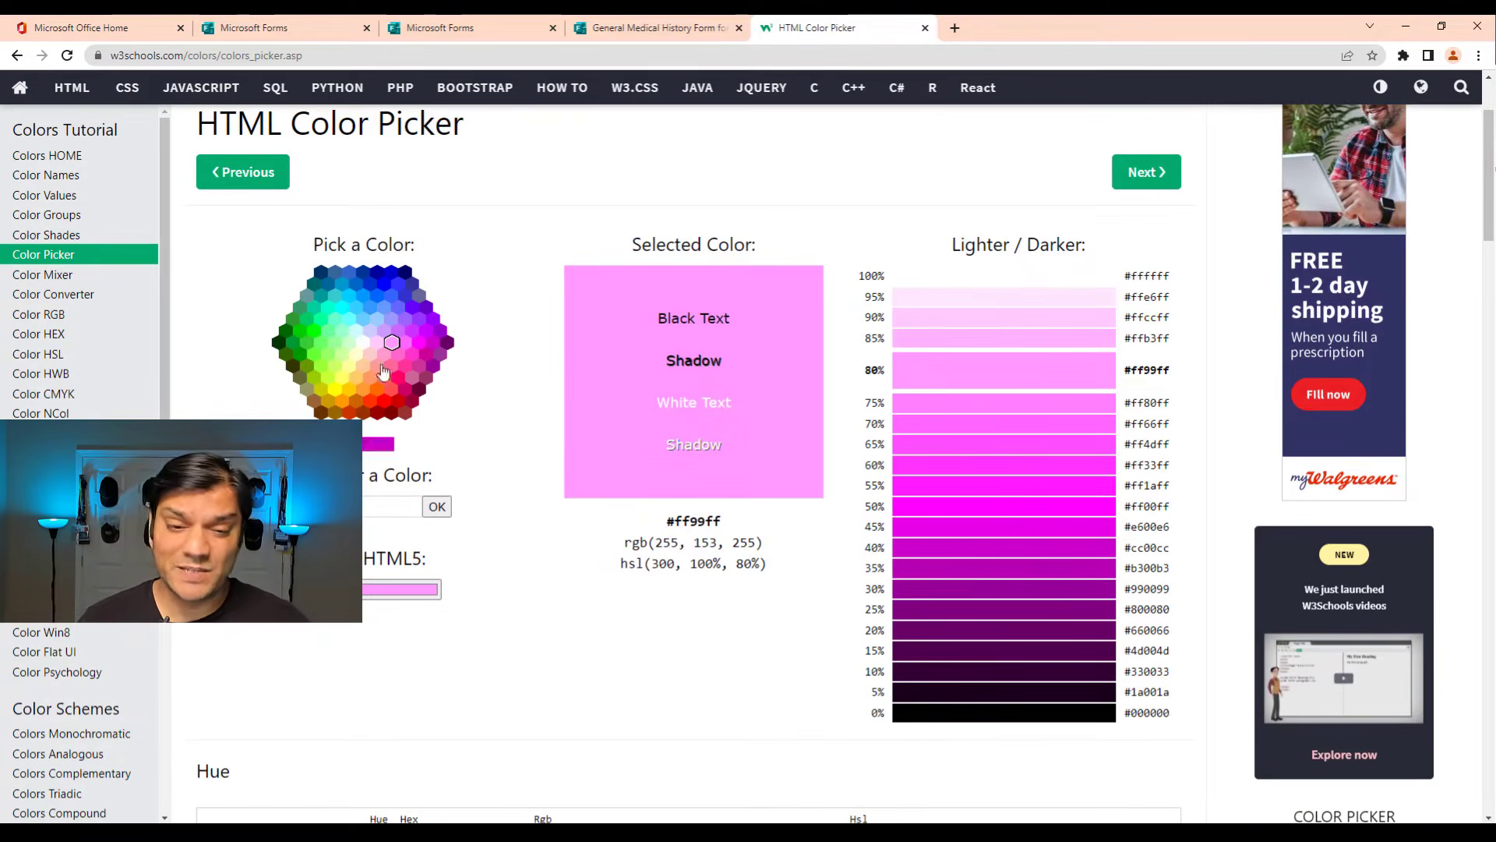
left_click(335, 413)
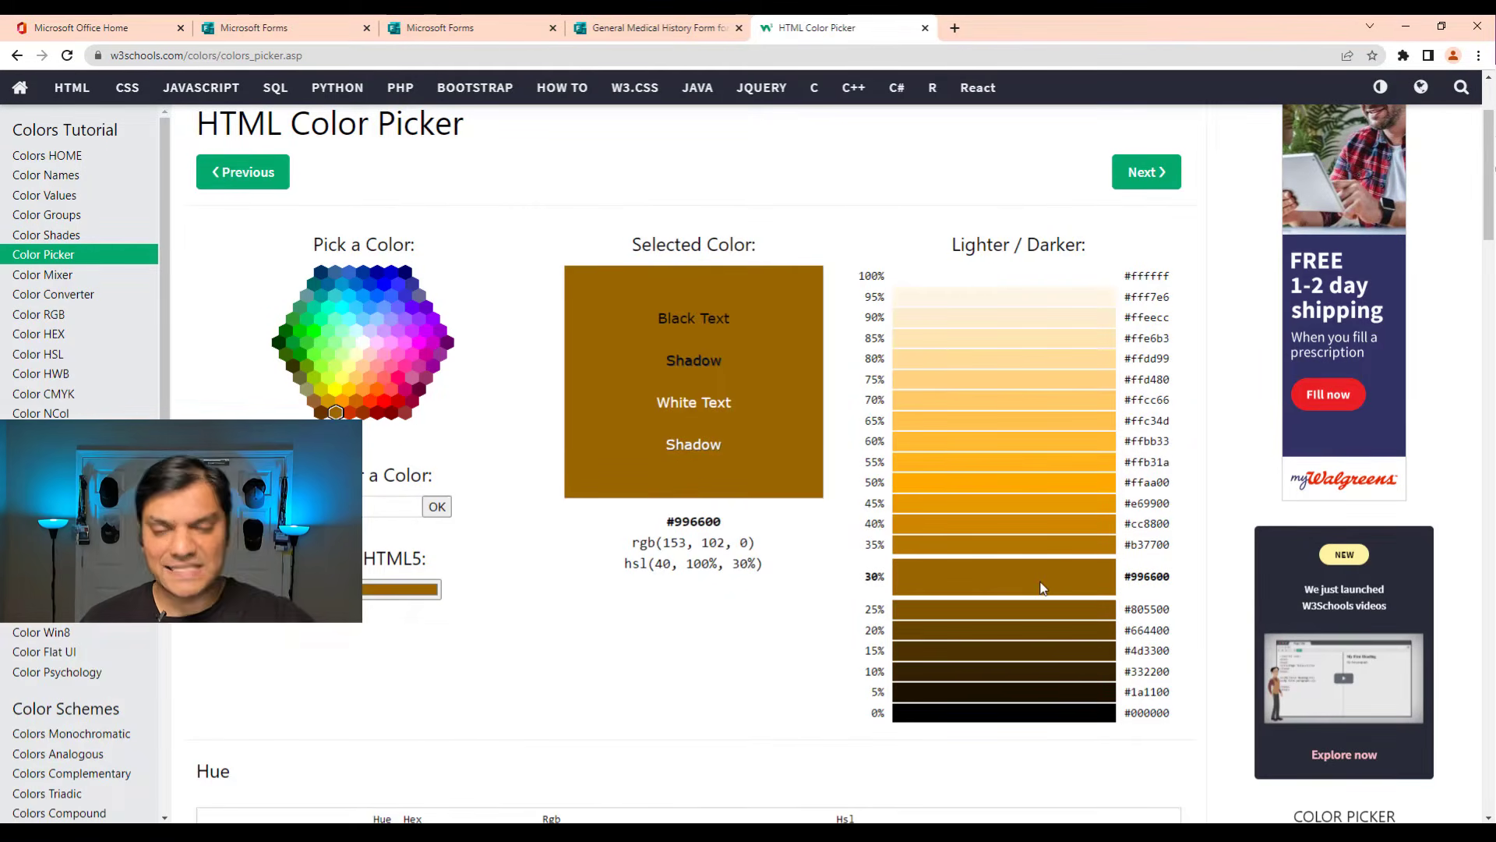
left_click(1056, 382)
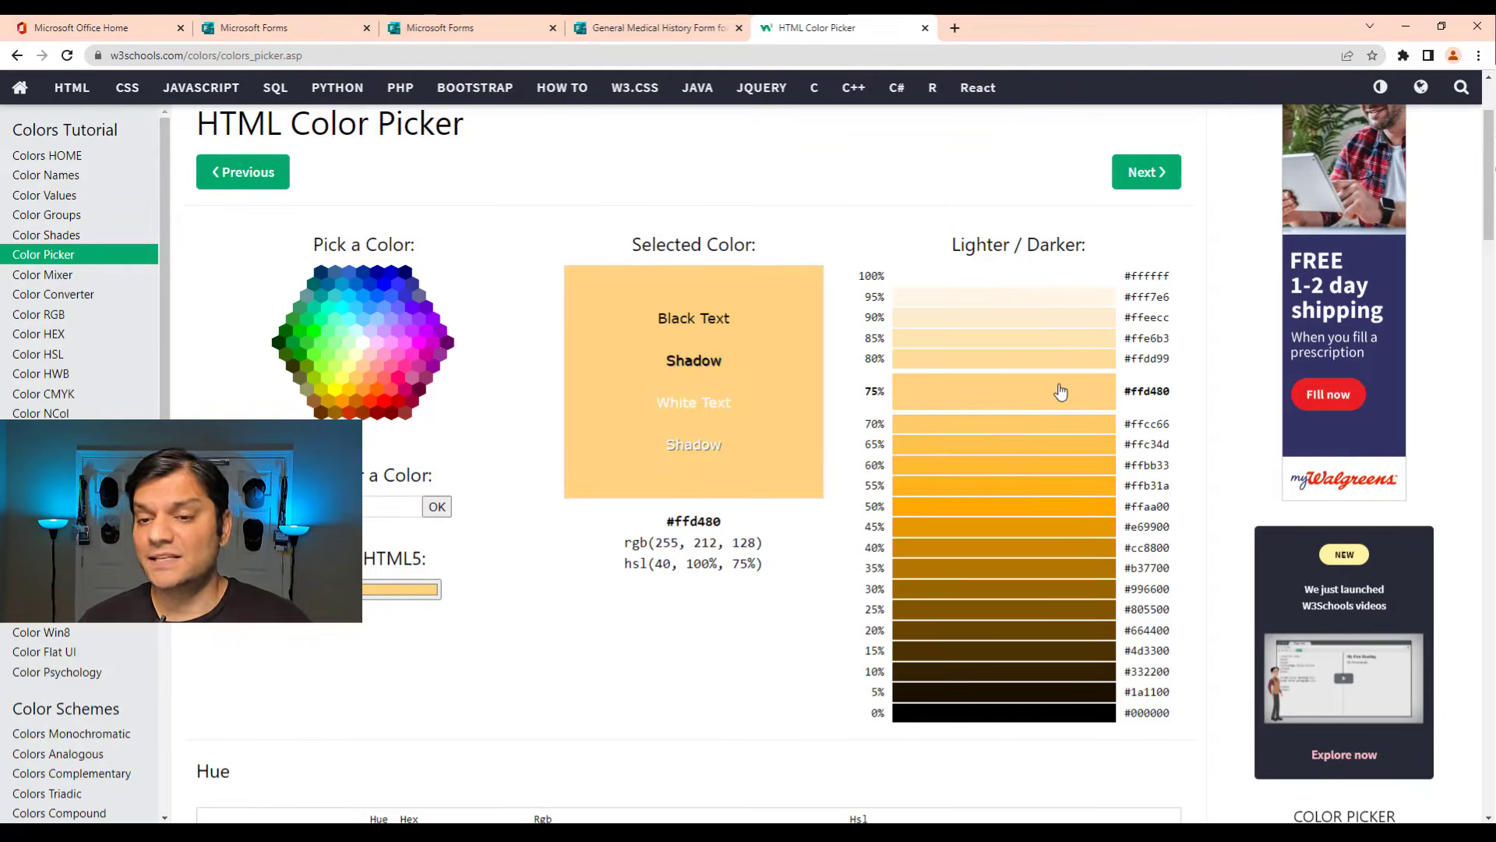
left_click_drag(697, 524, 678, 529)
key("ctrl+c")
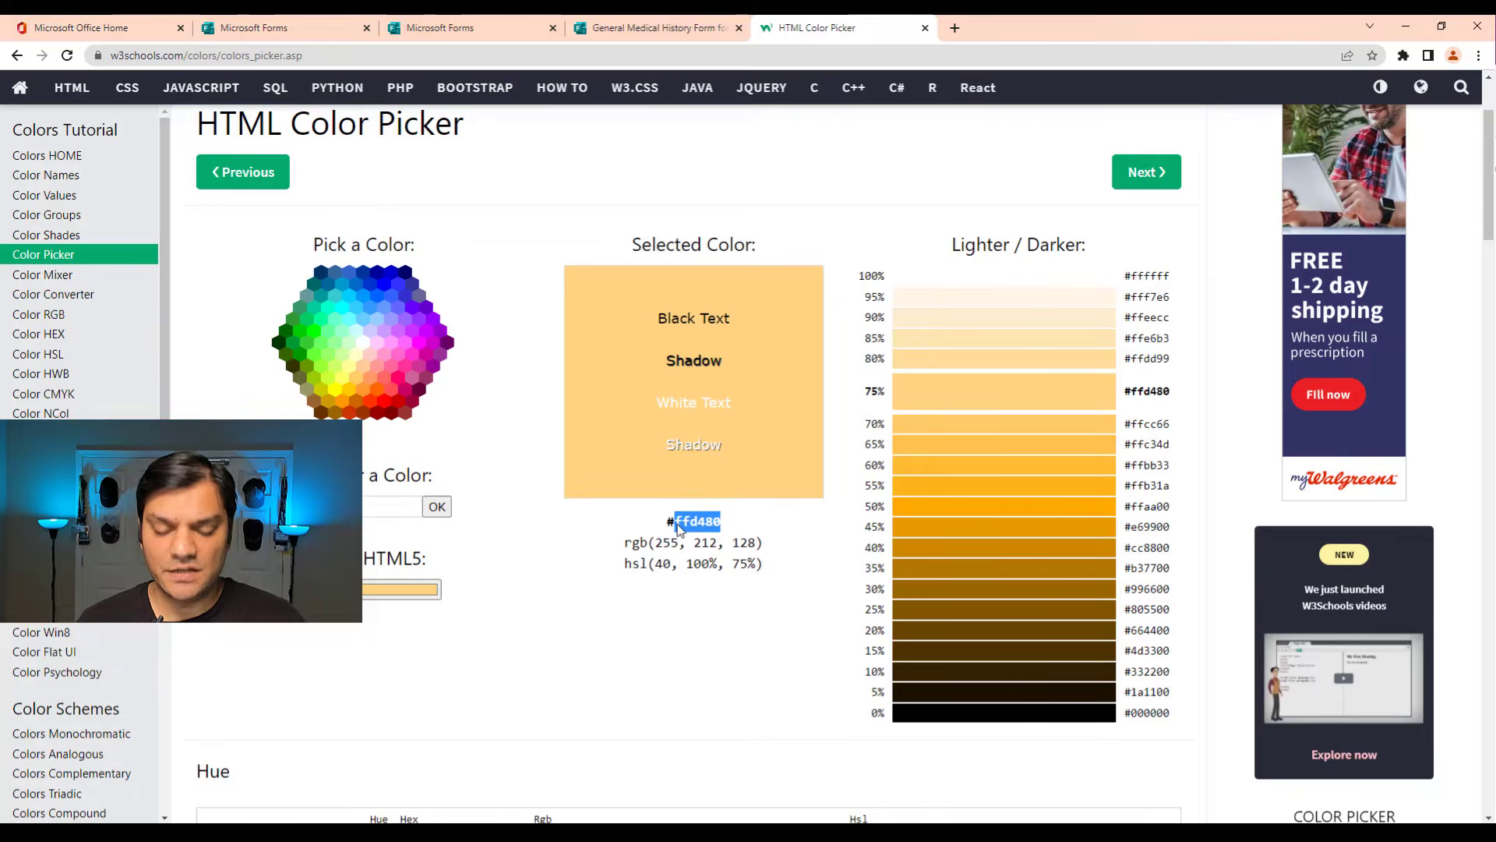
Switch back to the General Medical History Form and apply hex colour ffd480 as its custom theme colour
left_click(662, 27)
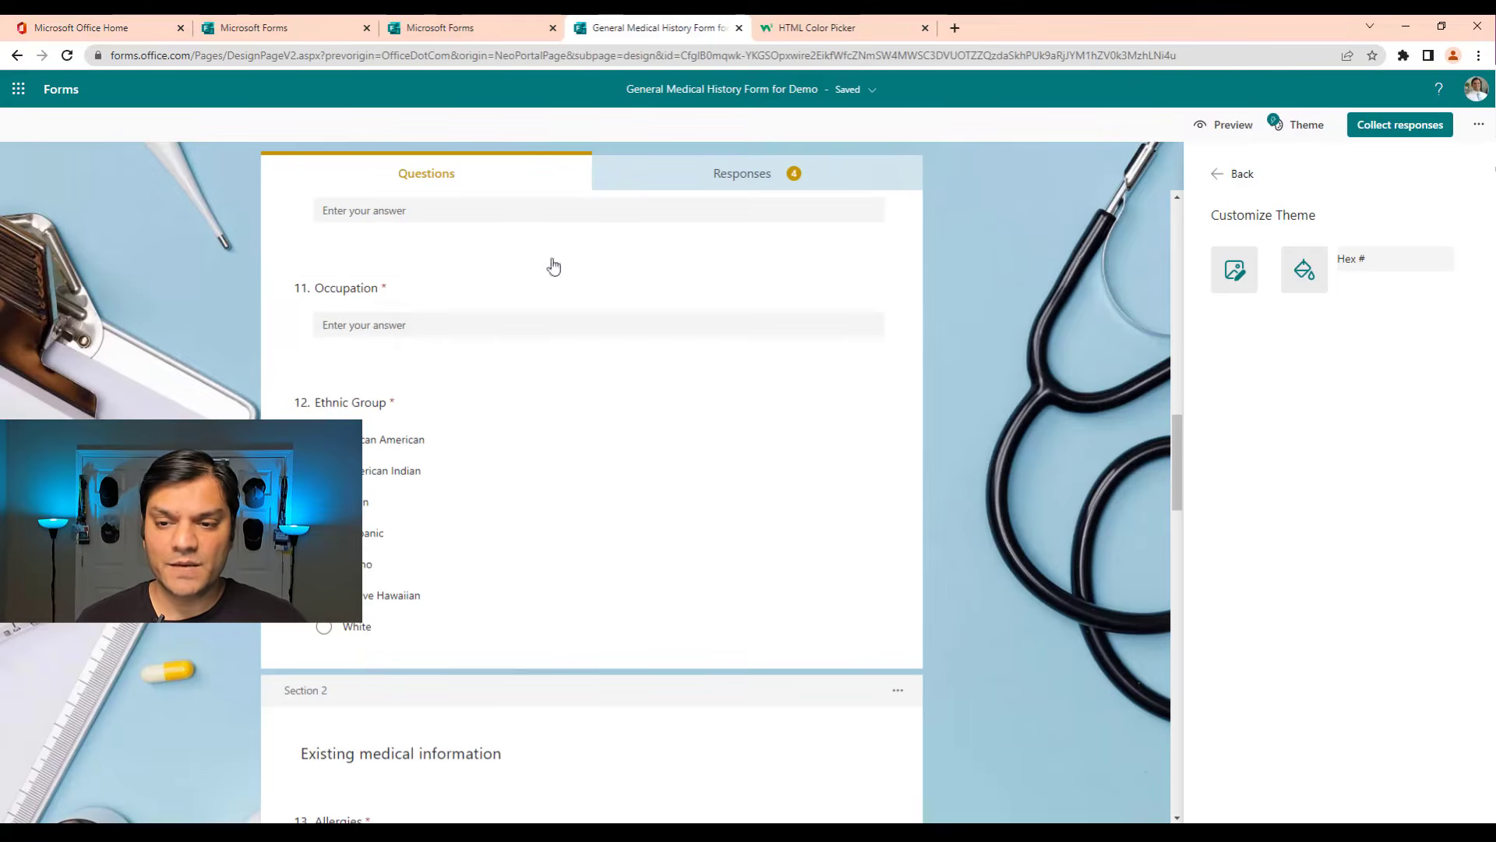
left_click(1395, 260)
key("ctrl+v")
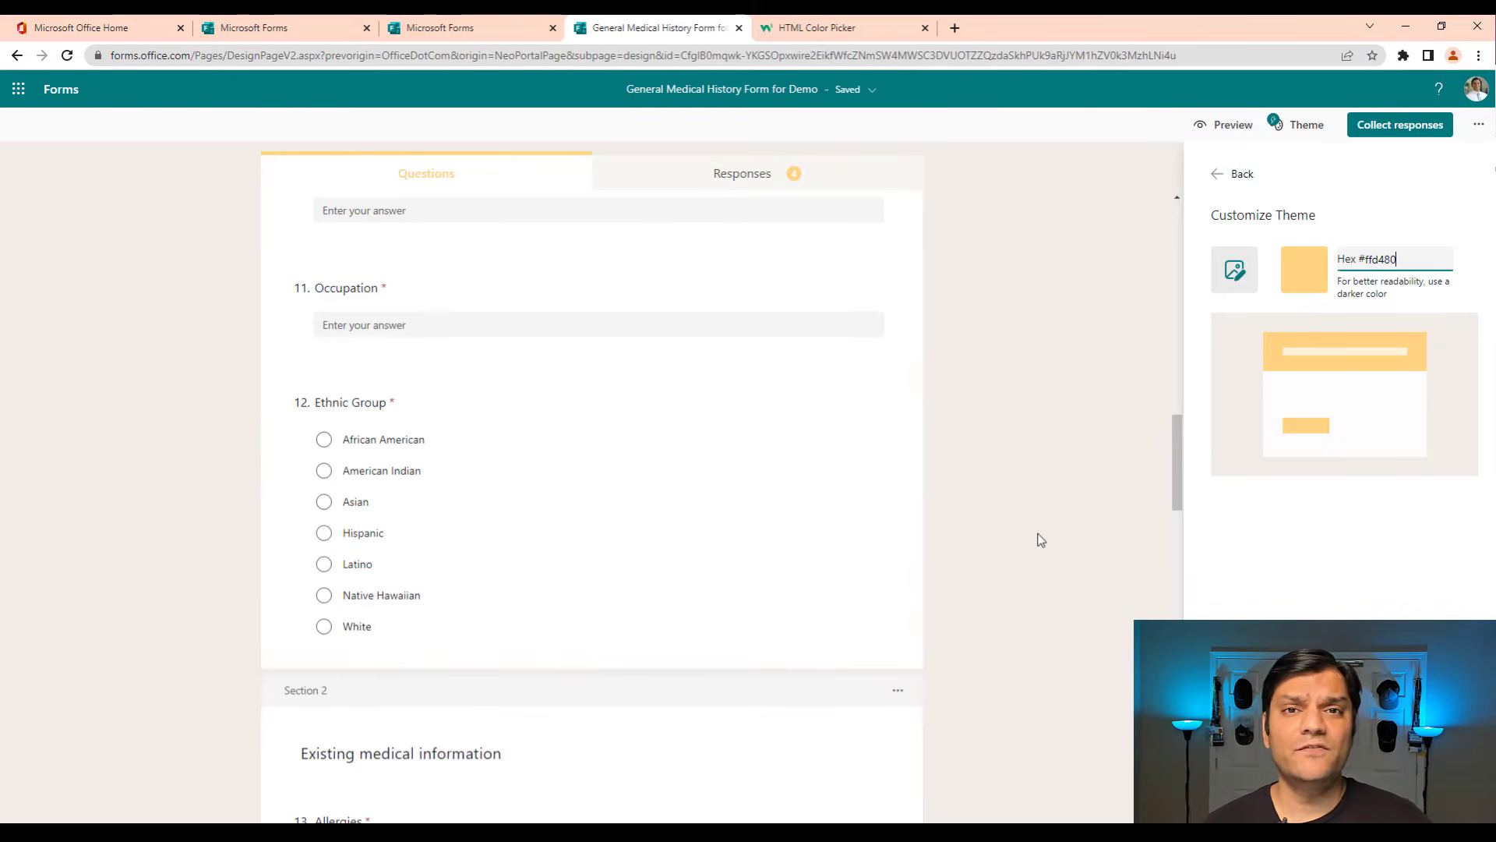
Generate a shareable summary link for the form's responses and copy the link
left_click(664, 171)
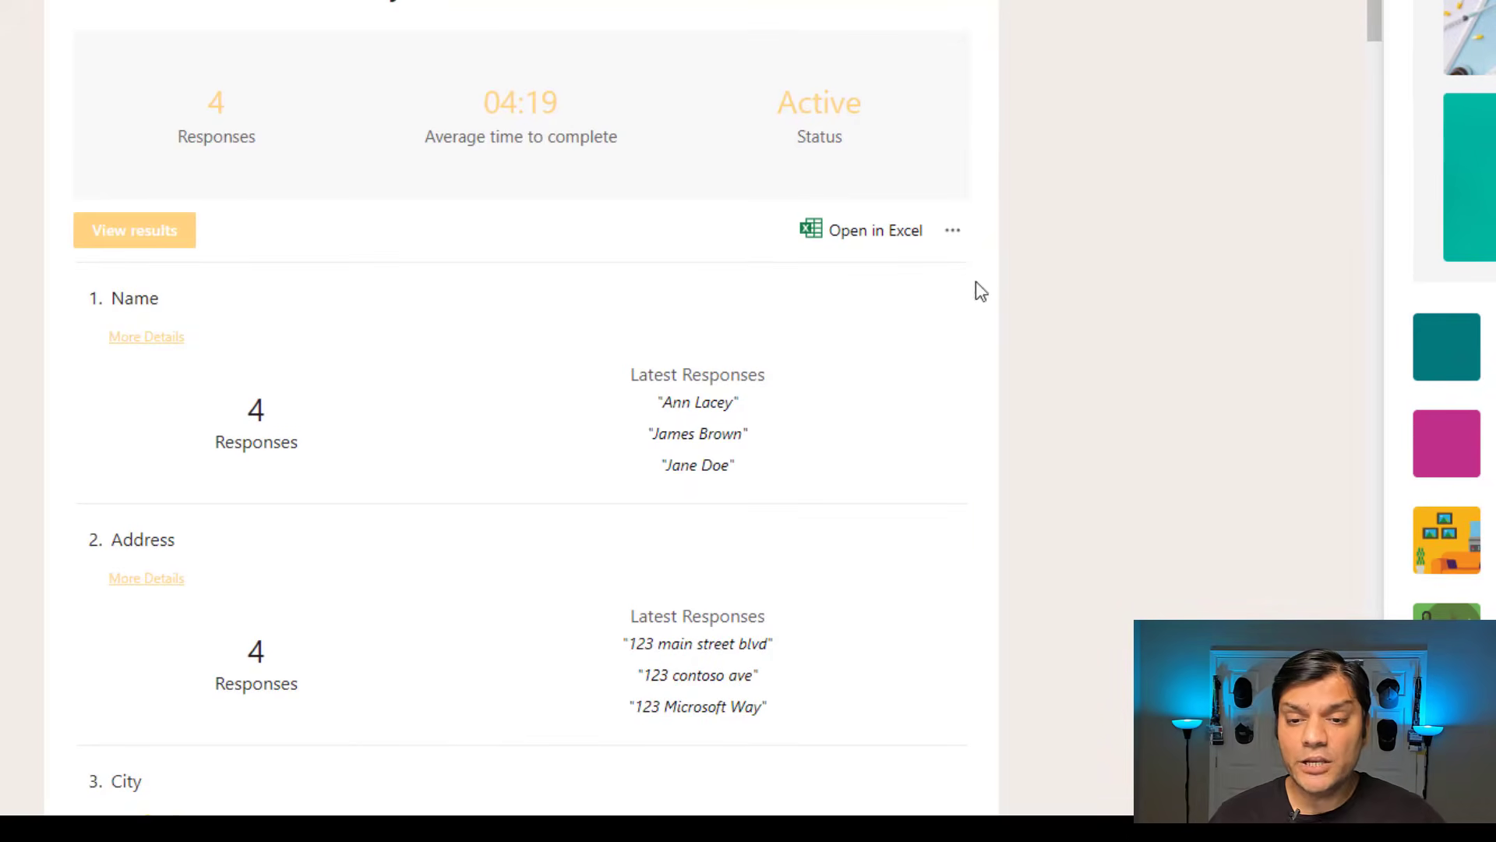
left_click(952, 232)
left_click(952, 233)
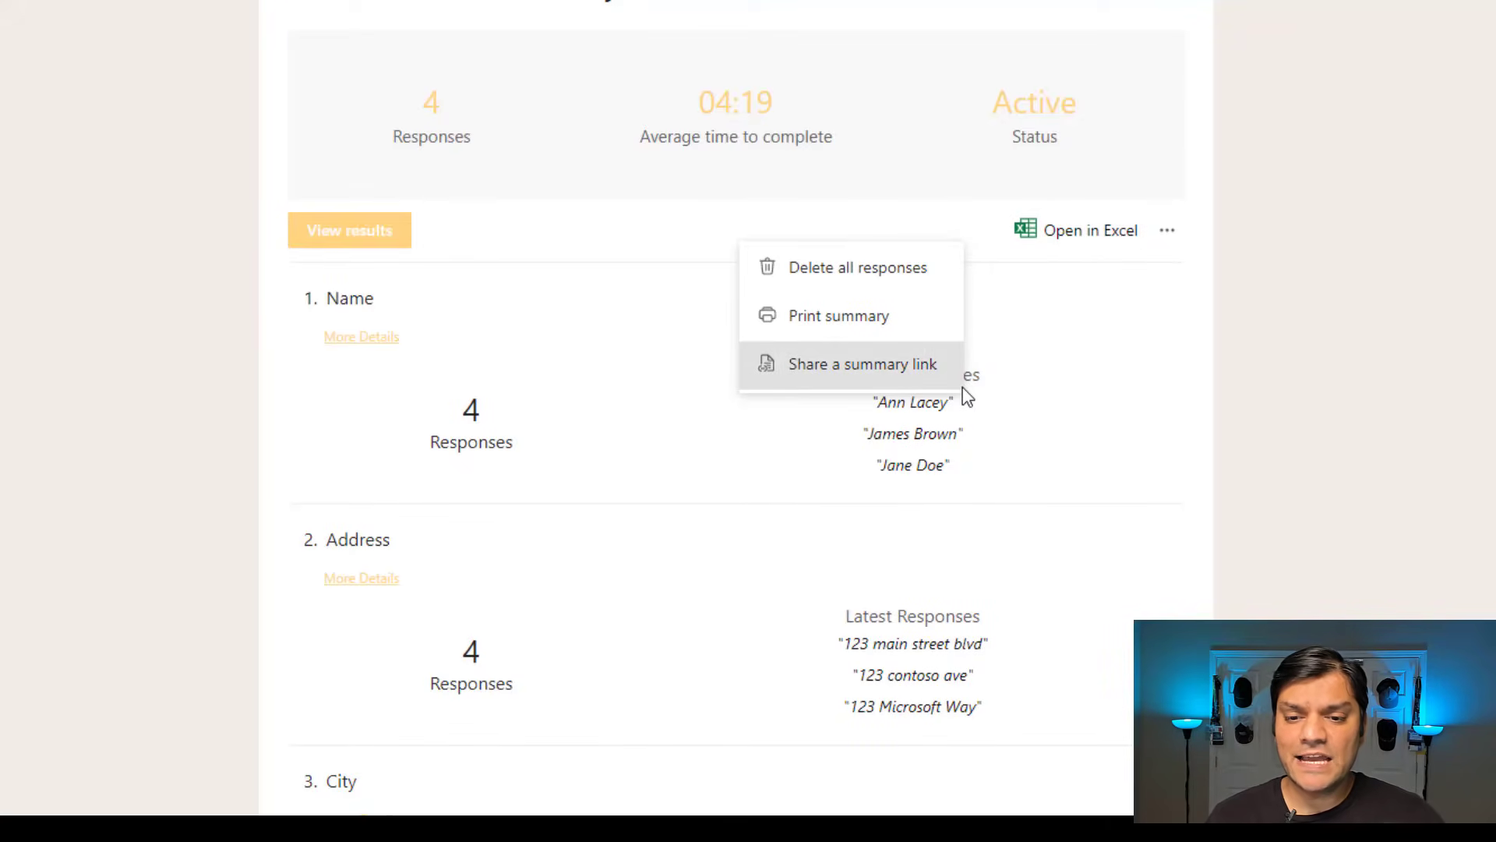
left_click(855, 366)
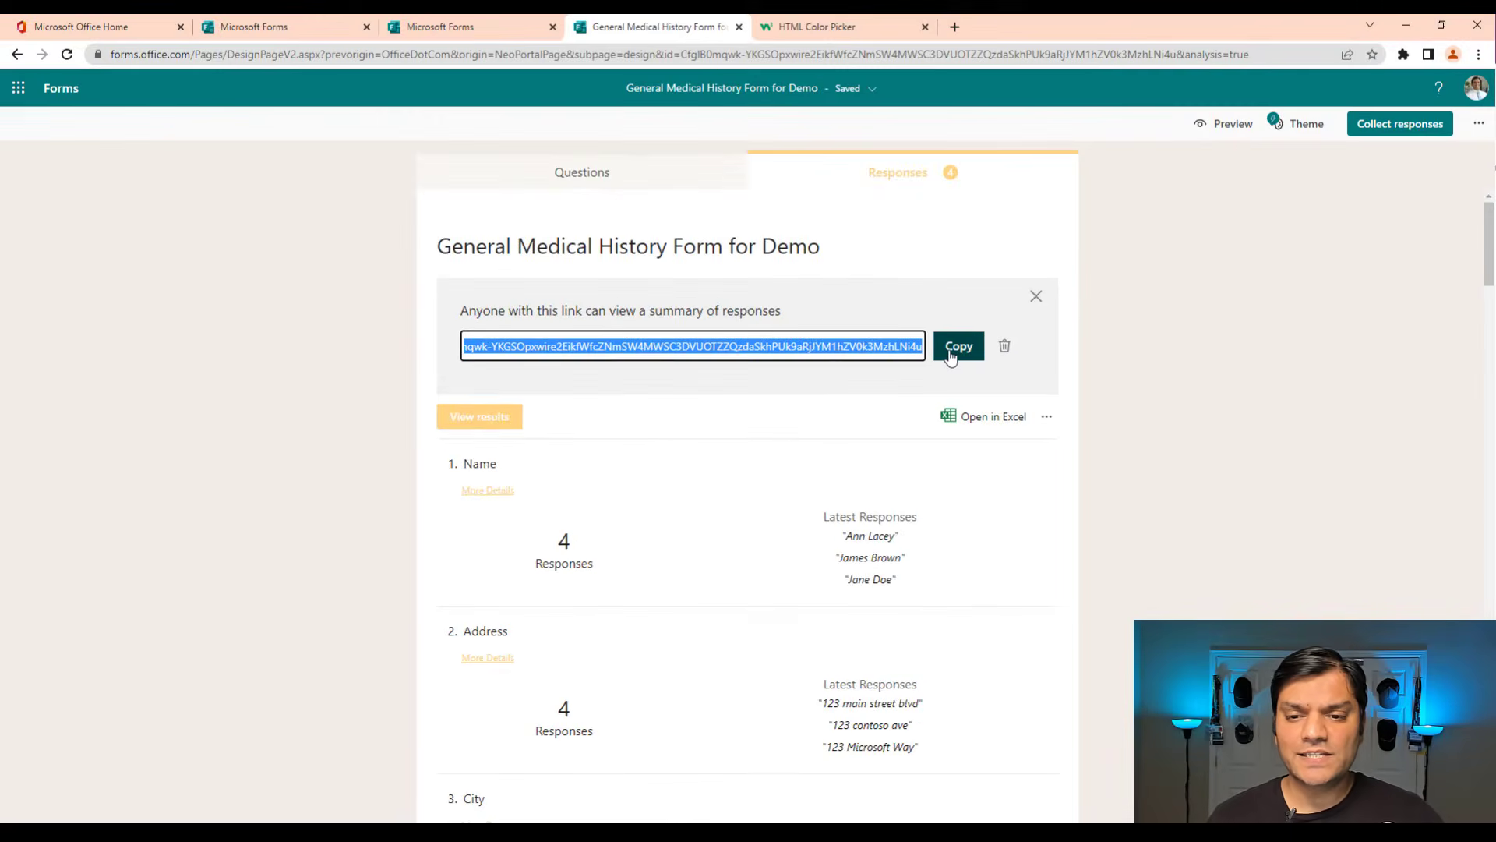
left_click(950, 355)
Open the copied summary link in a new browser tab, refresh it, and review the response summaries down to the Ethnic Group and Allergies questions
left_click(961, 35)
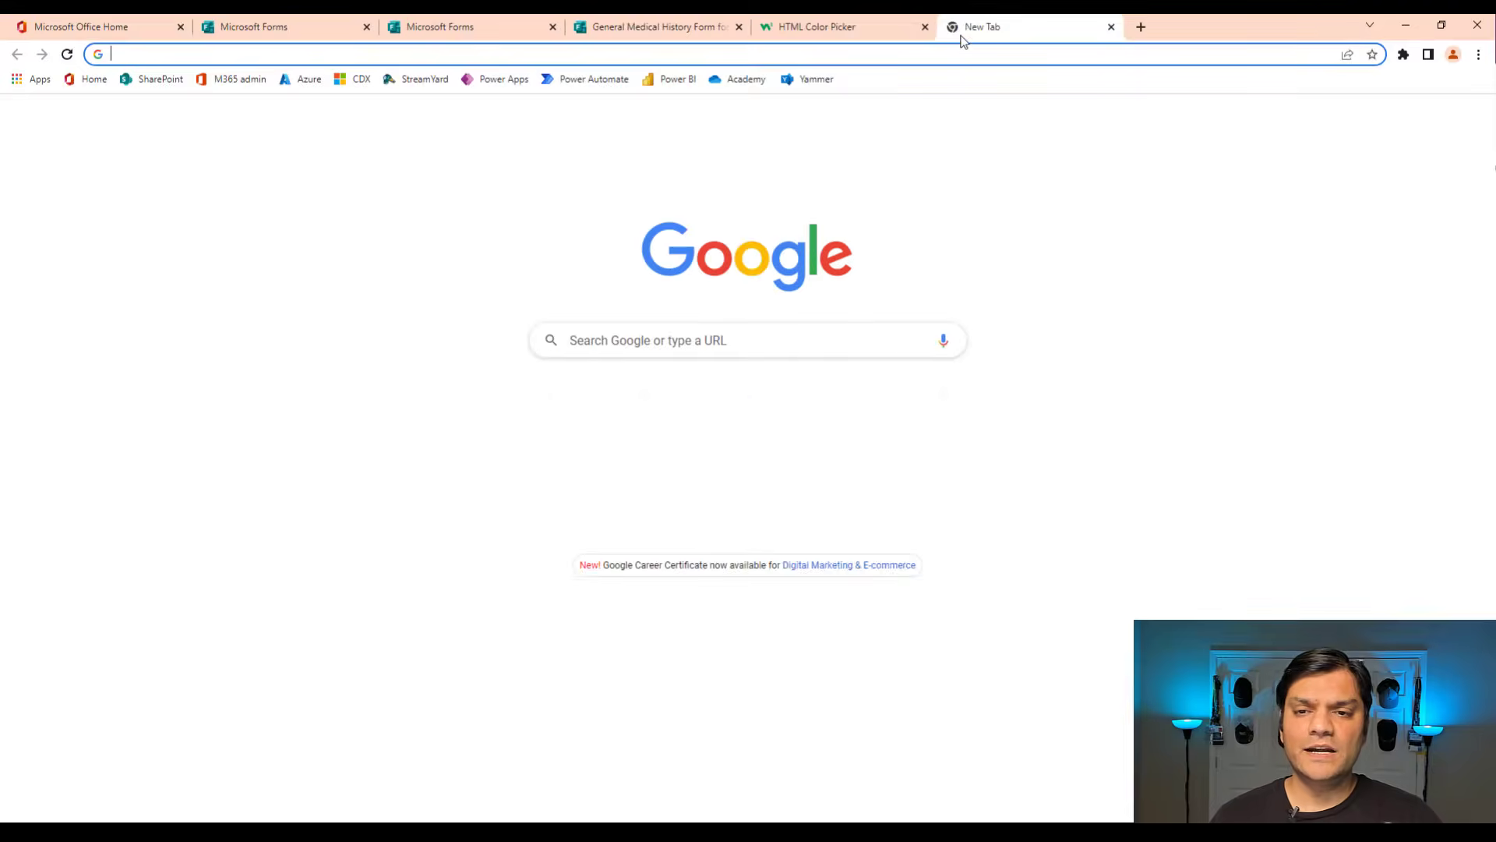
key("ctrl+v")
key("Return")
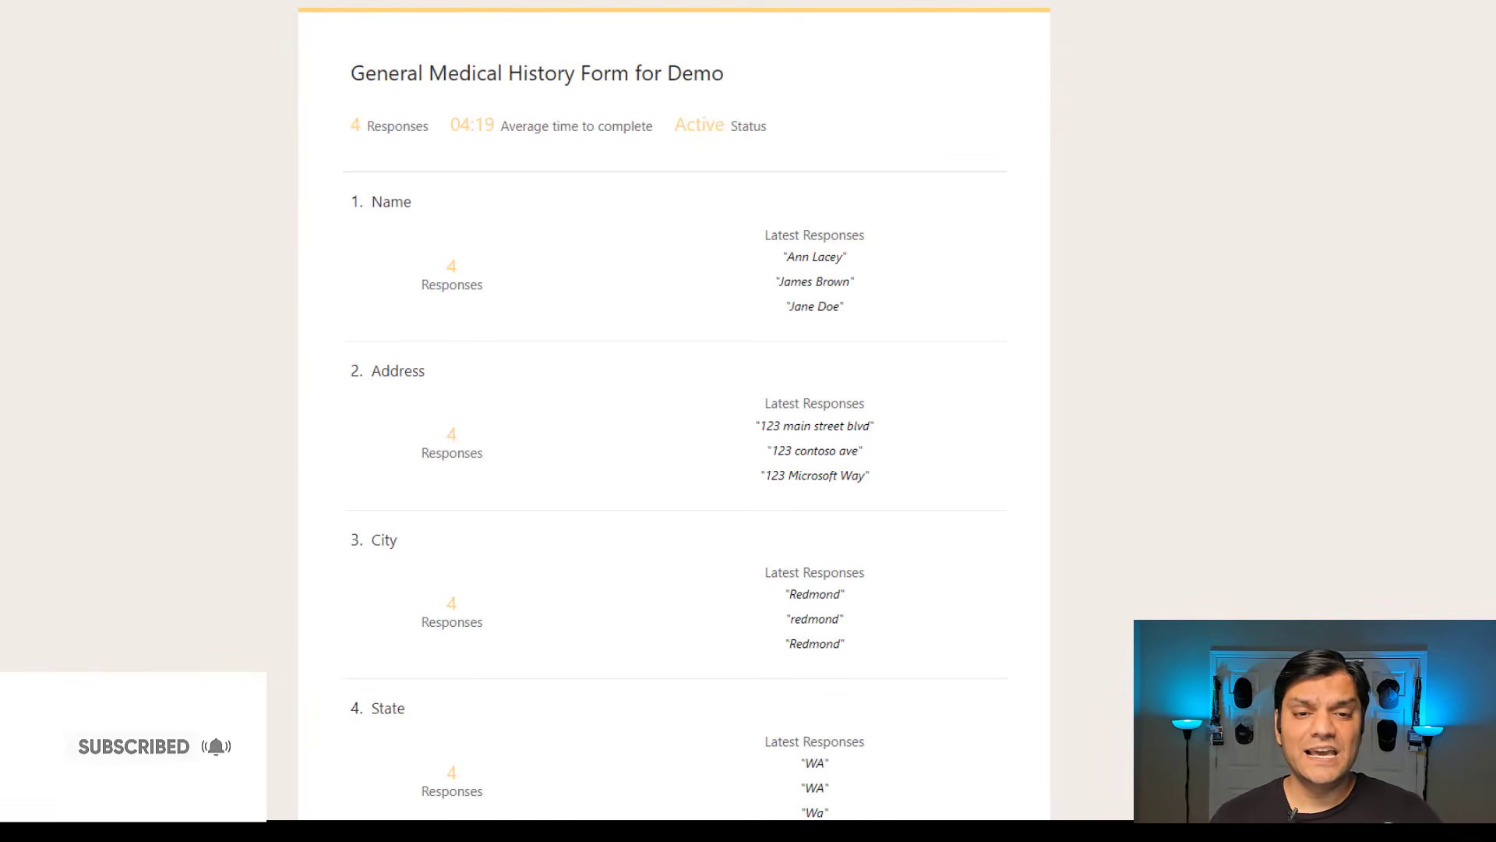
key("F5")
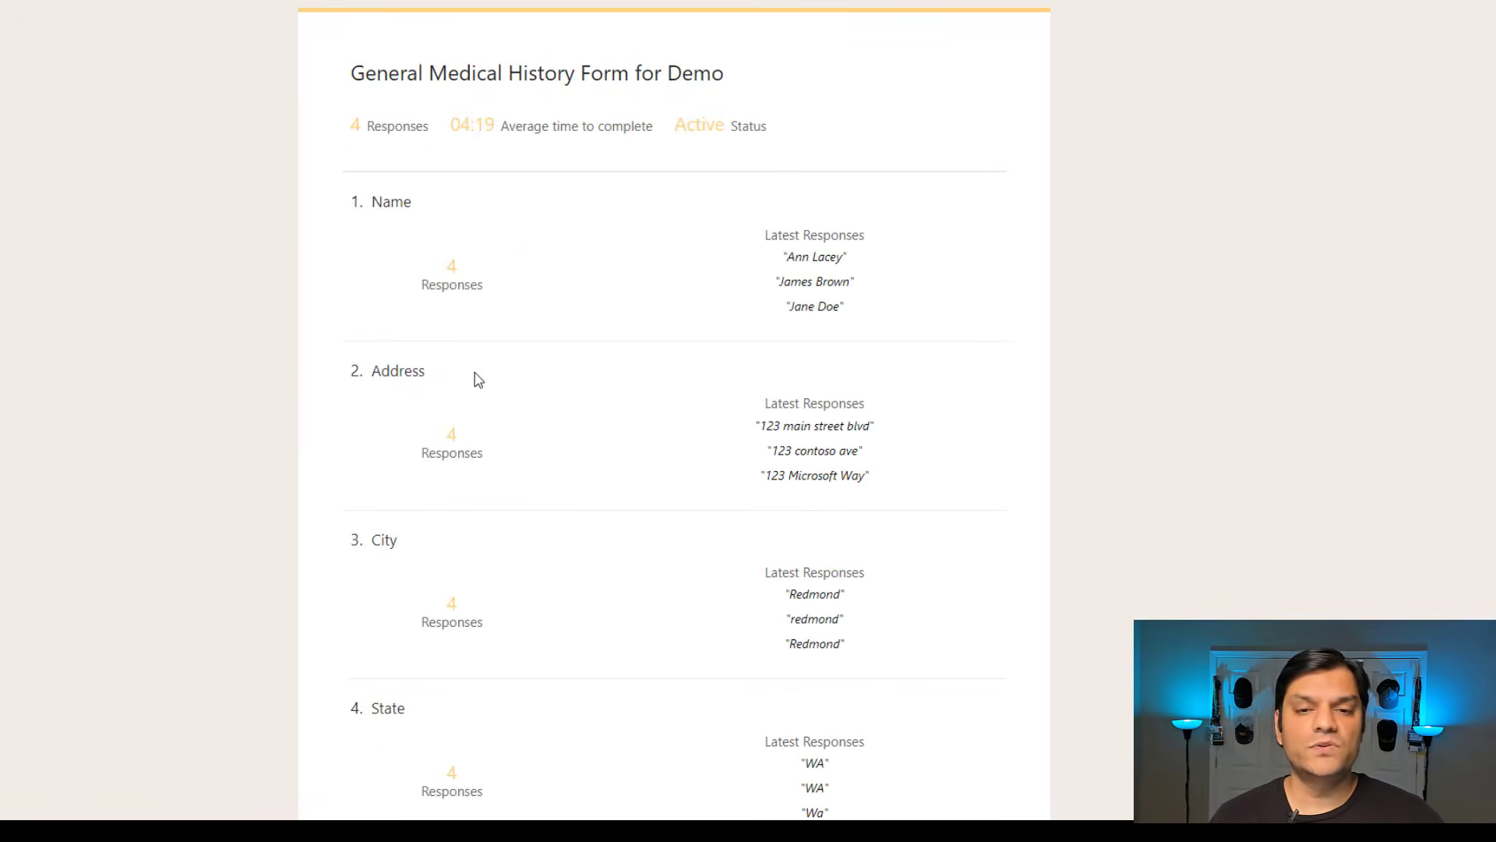
scroll(491, 548, "down", 15)
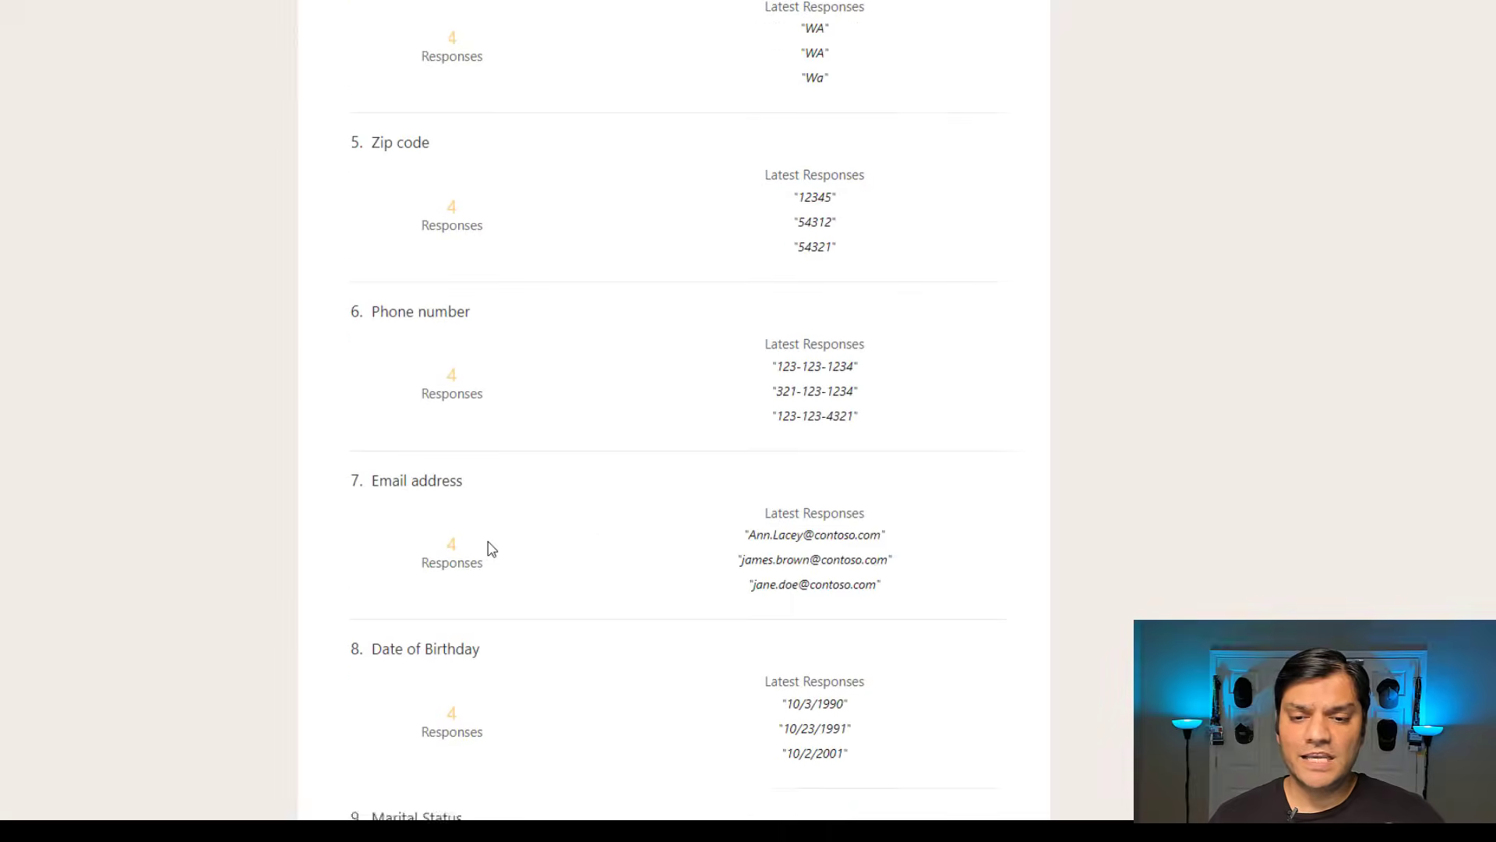
scroll(491, 548, "down", 2)
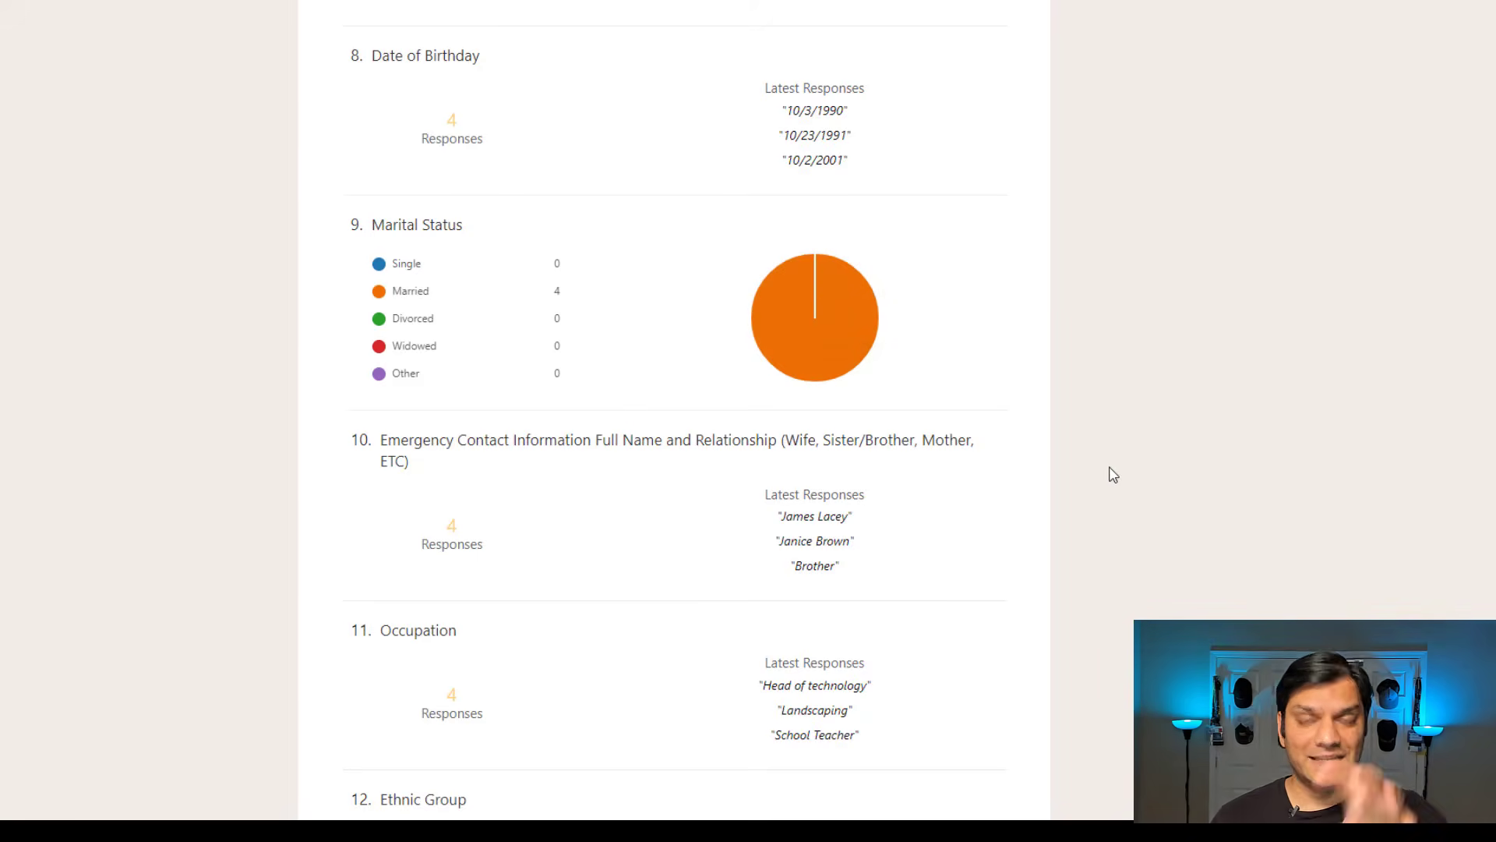
scroll(1113, 475, "down", 5)
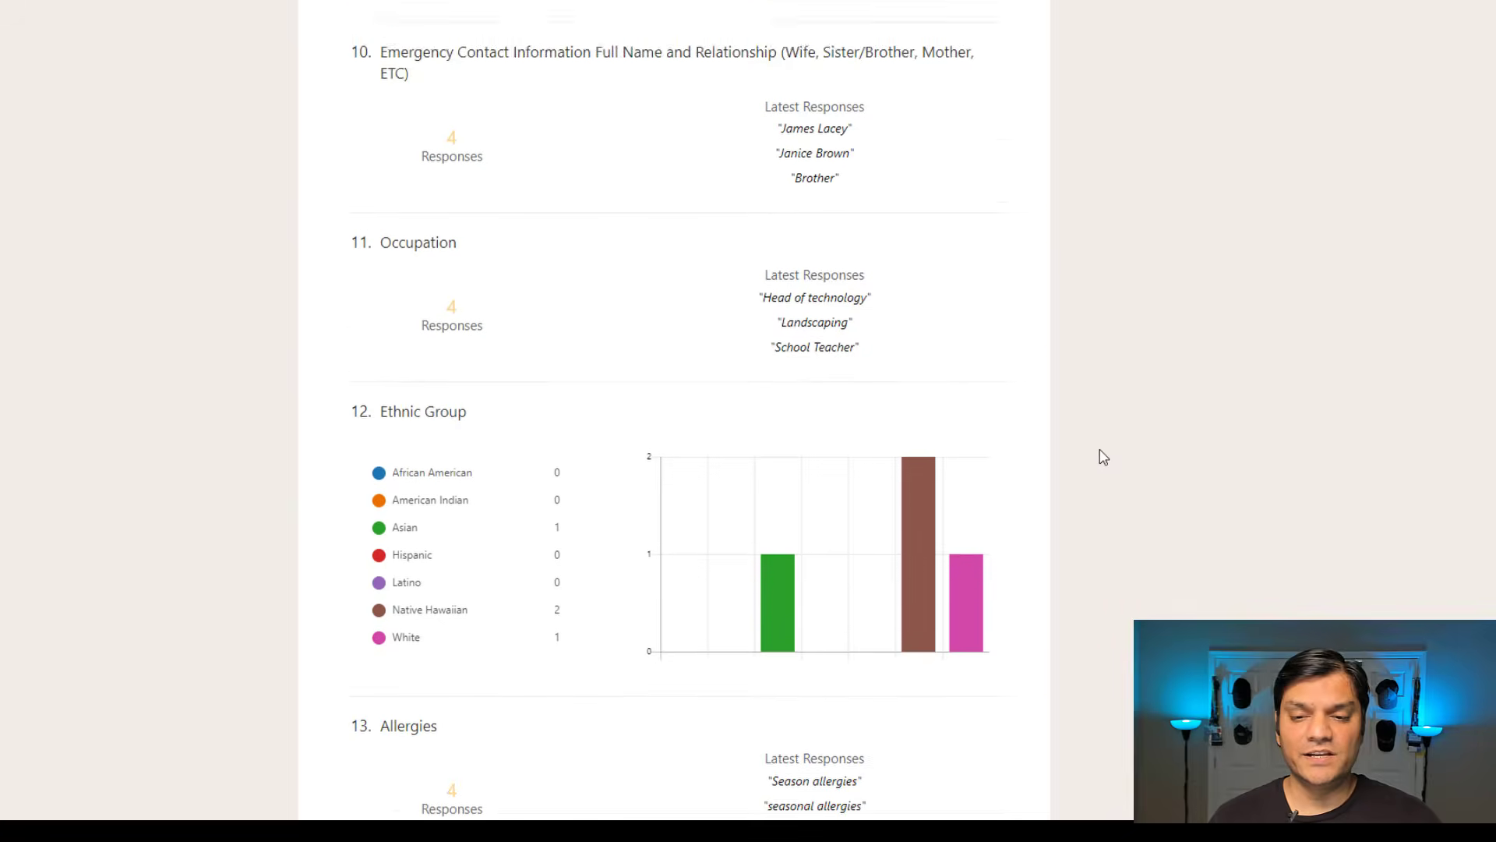